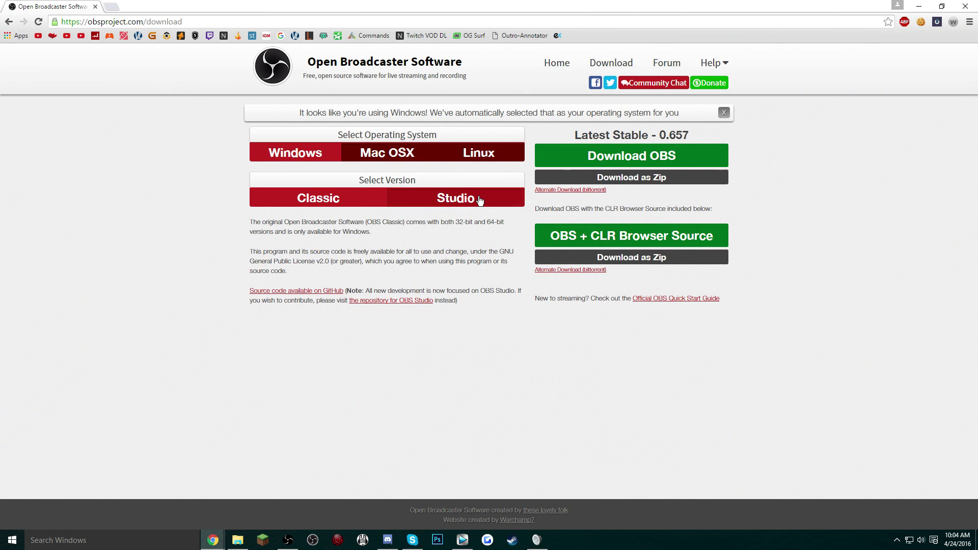
# Step: Launch OBS Studio maximized and add a new scene named Scene 1
pyautogui.click(475, 201)
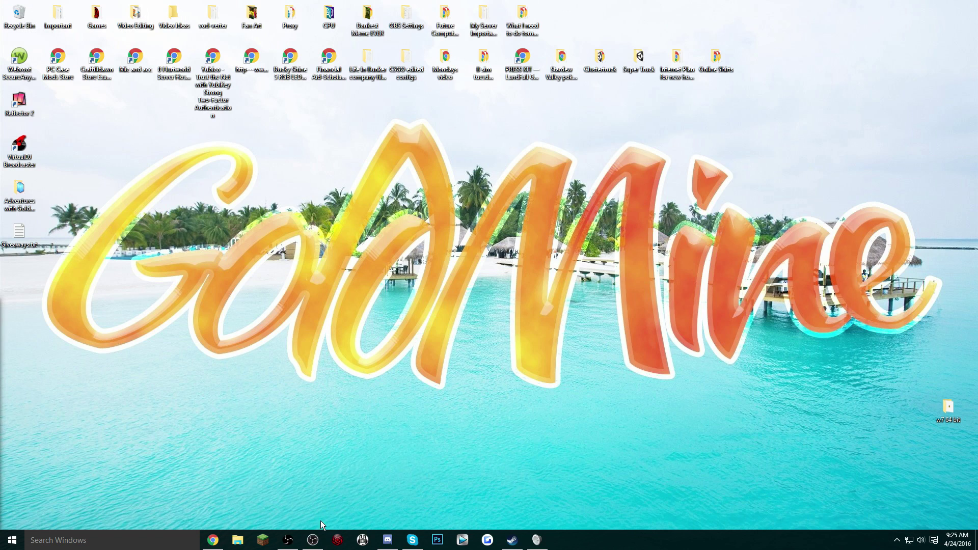
pyautogui.click(312, 540)
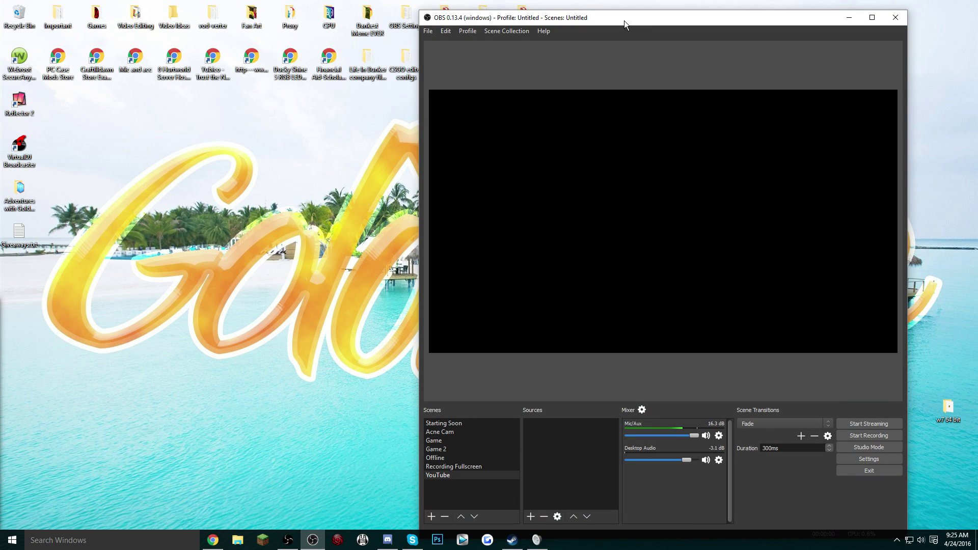
pyautogui.doubleClick(625, 18)
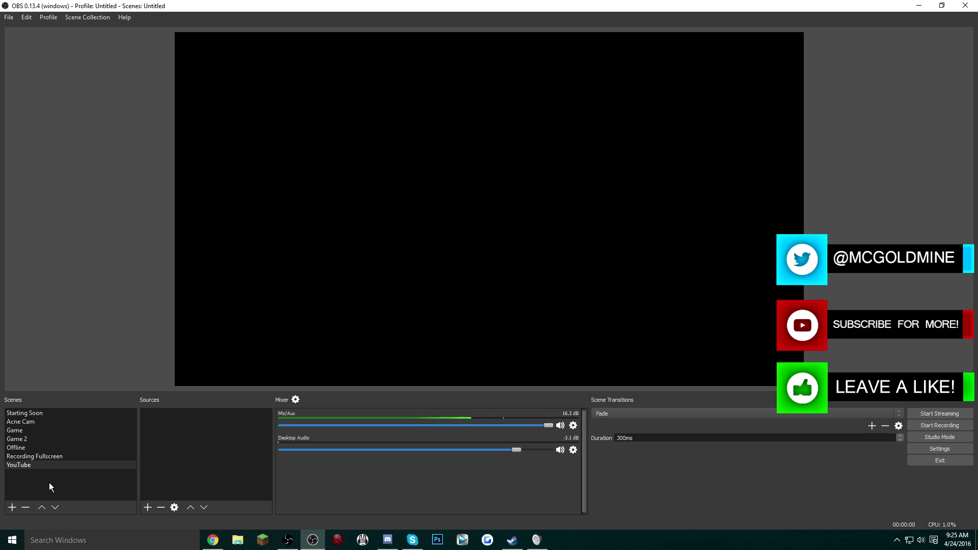
pyautogui.click(78, 487)
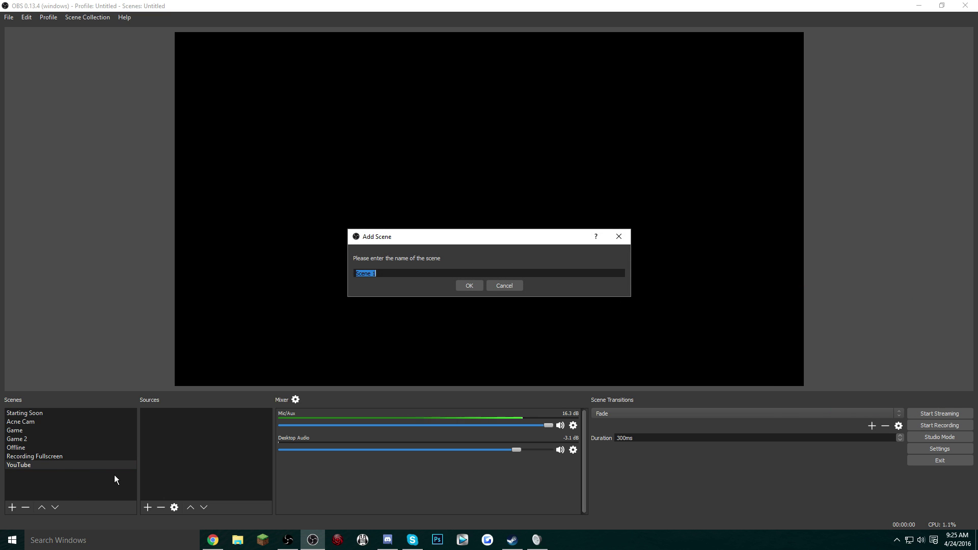
pyautogui.click(465, 285)
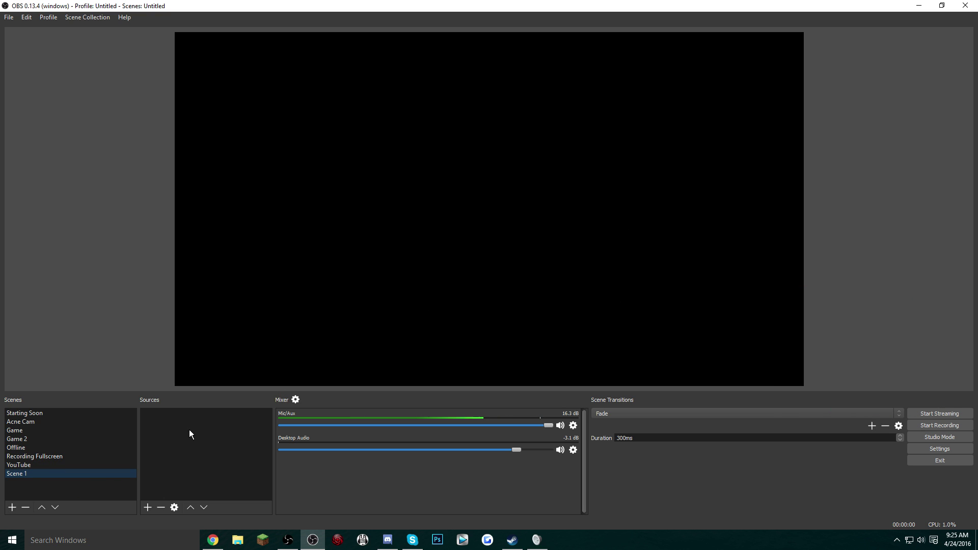
# Step: Add a Display Capture 1 source to Scene 1 capturing Display 0
pyautogui.rightClick(205, 436)
pyautogui.moveTo(235, 441)
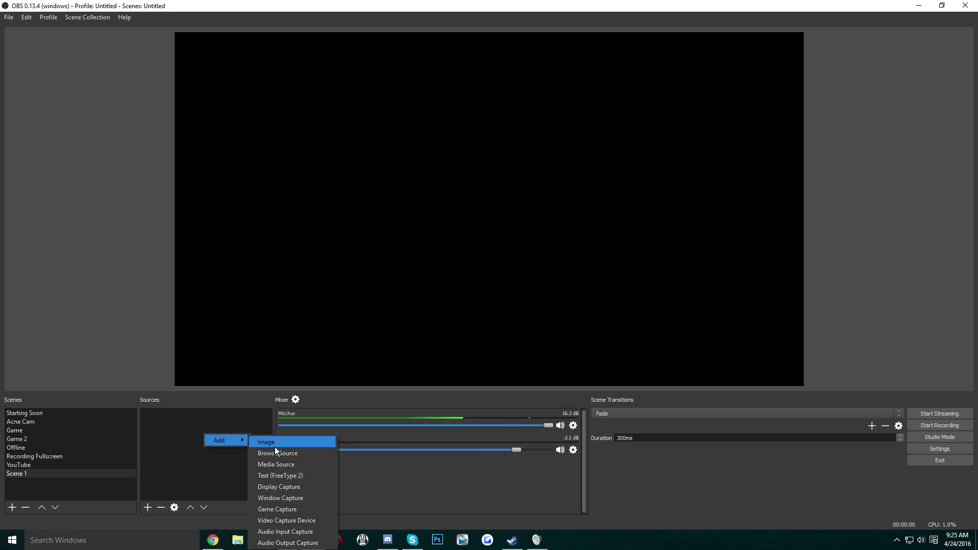
pyautogui.click(271, 487)
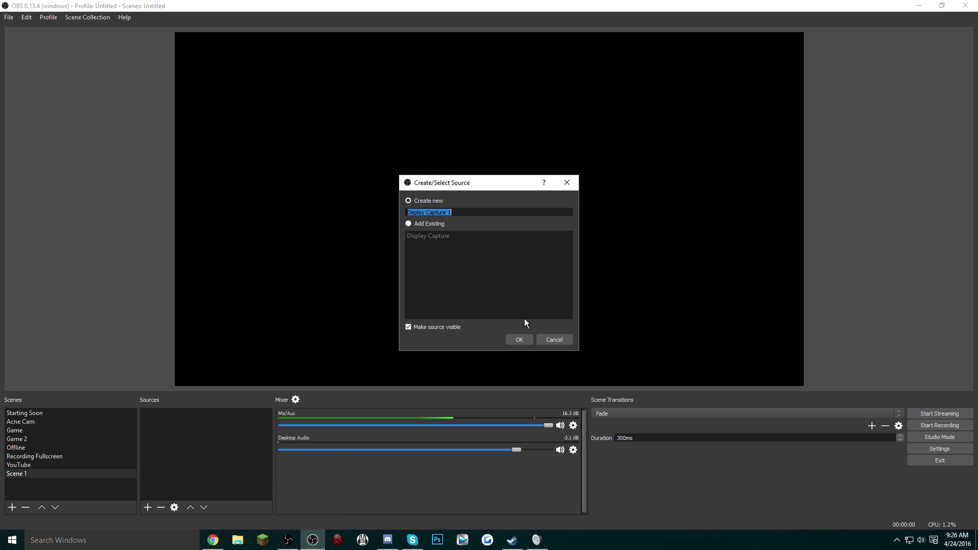
pyautogui.click(512, 337)
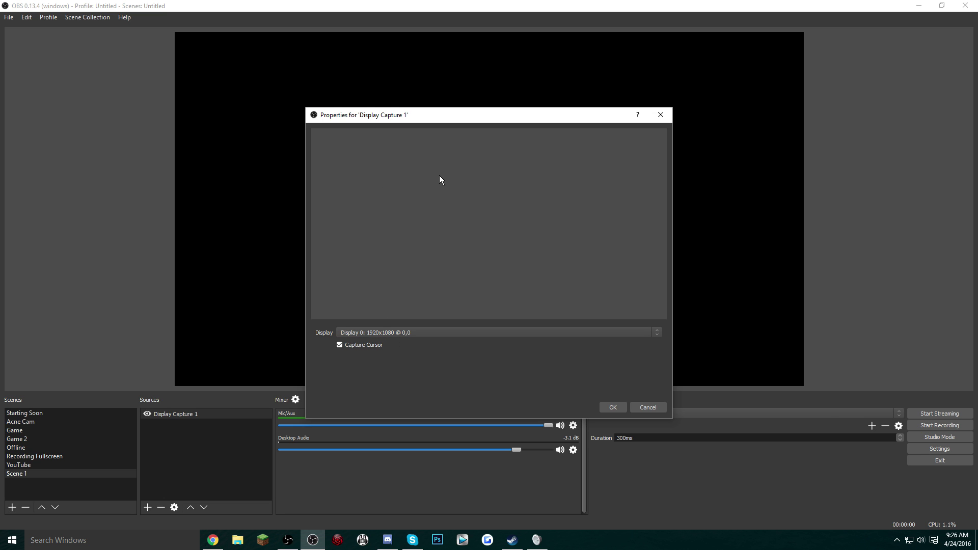
pyautogui.click(408, 332)
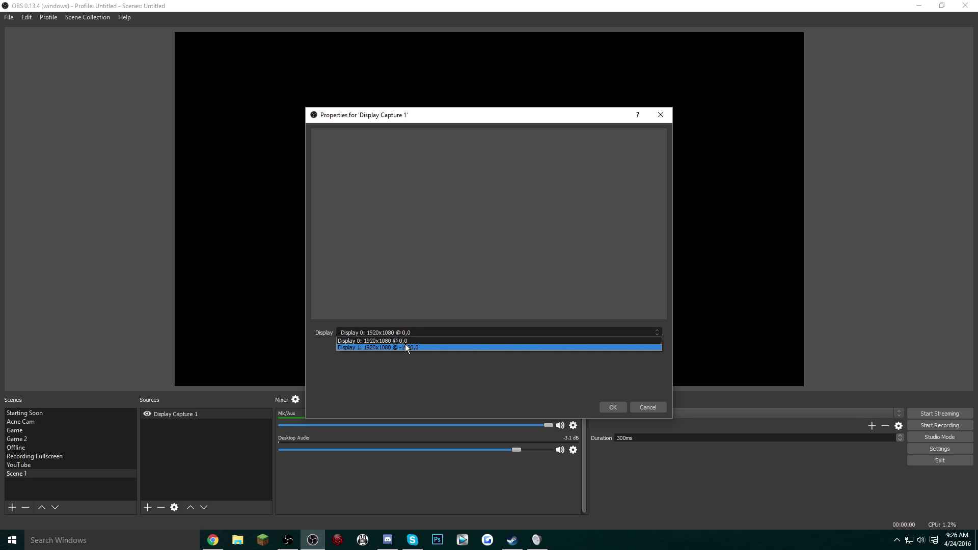
pyautogui.click(406, 347)
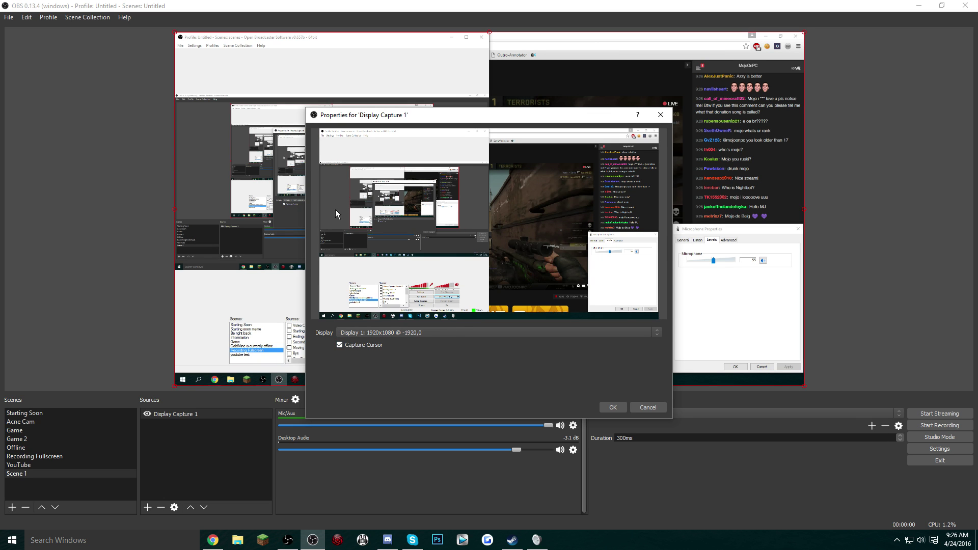
pyautogui.press('Up')
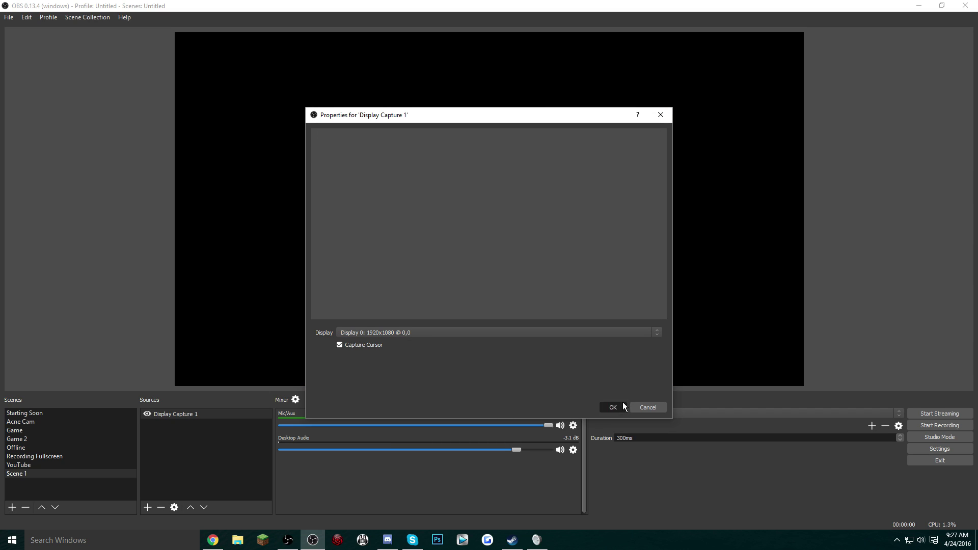
pyautogui.click(614, 407)
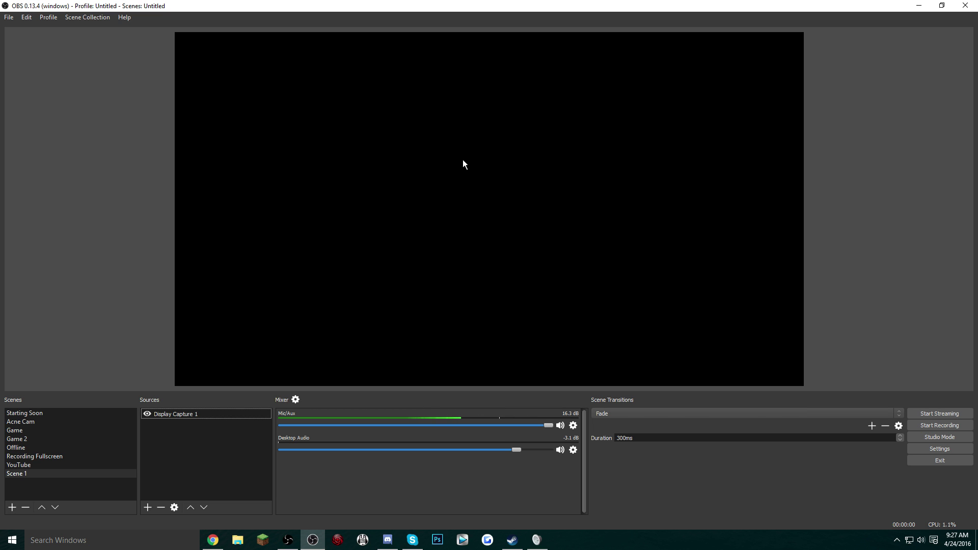
# Step: In Stream settings, keep Streaming Services, Twitch and the US Central: Dallas, TX server
pyautogui.click(915, 447)
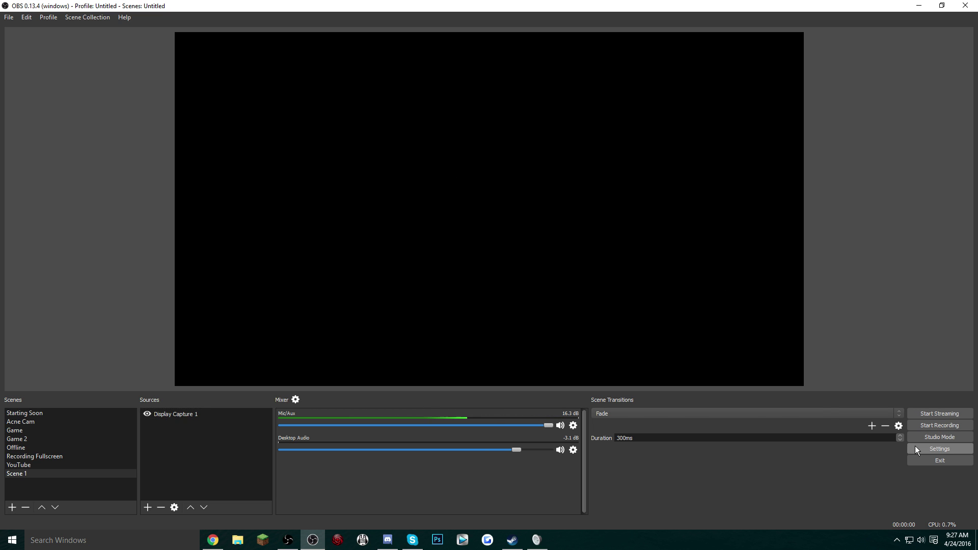
pyautogui.click(312, 146)
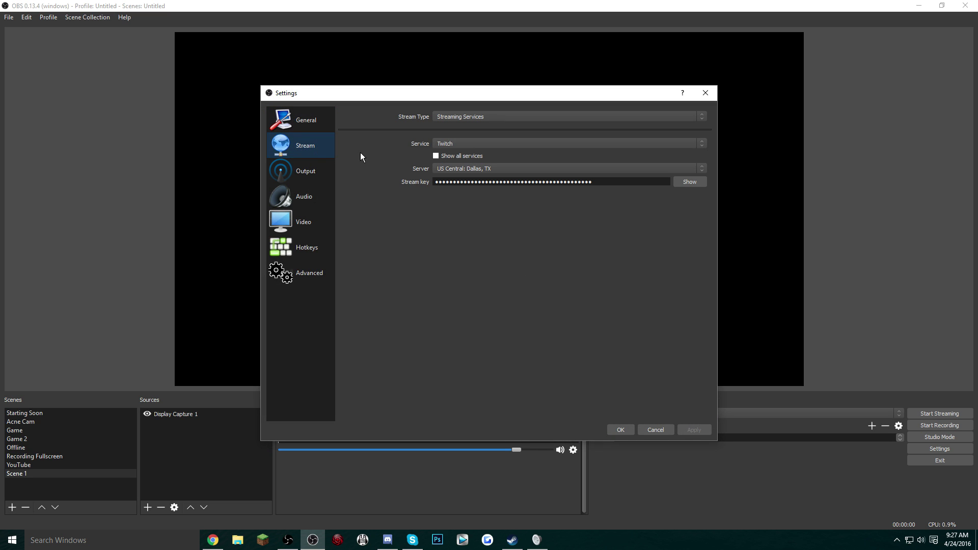
pyautogui.click(452, 118)
pyautogui.click(460, 126)
pyautogui.click(441, 144)
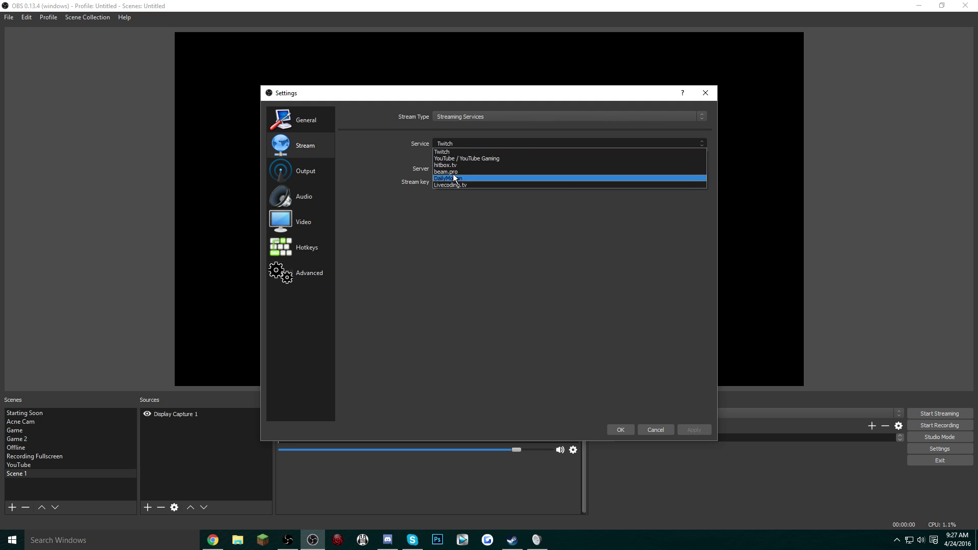
pyautogui.click(454, 152)
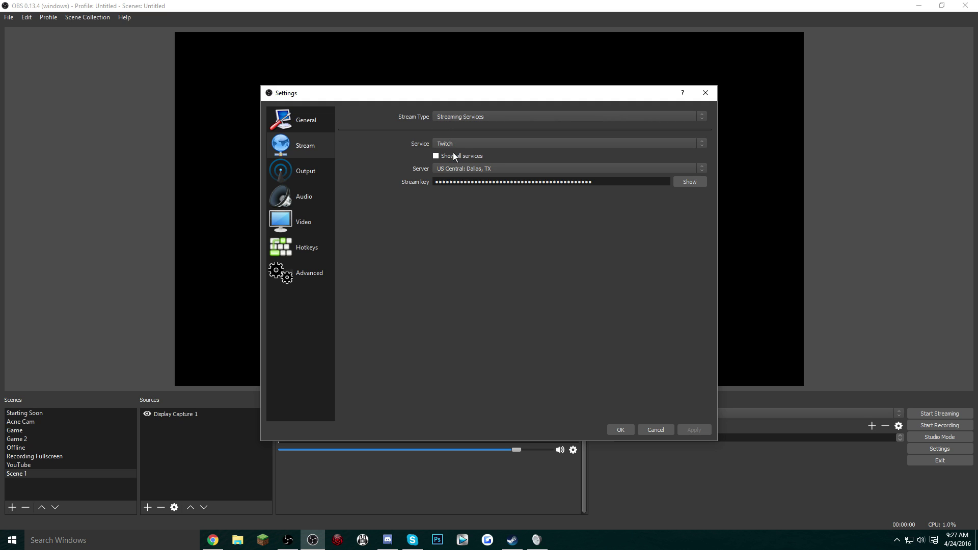
pyautogui.click(457, 170)
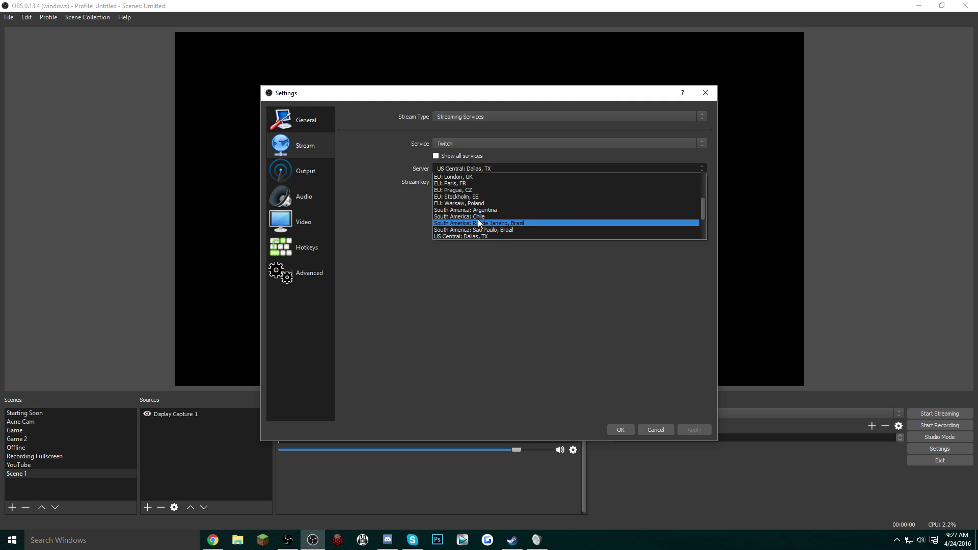
pyautogui.click(430, 181)
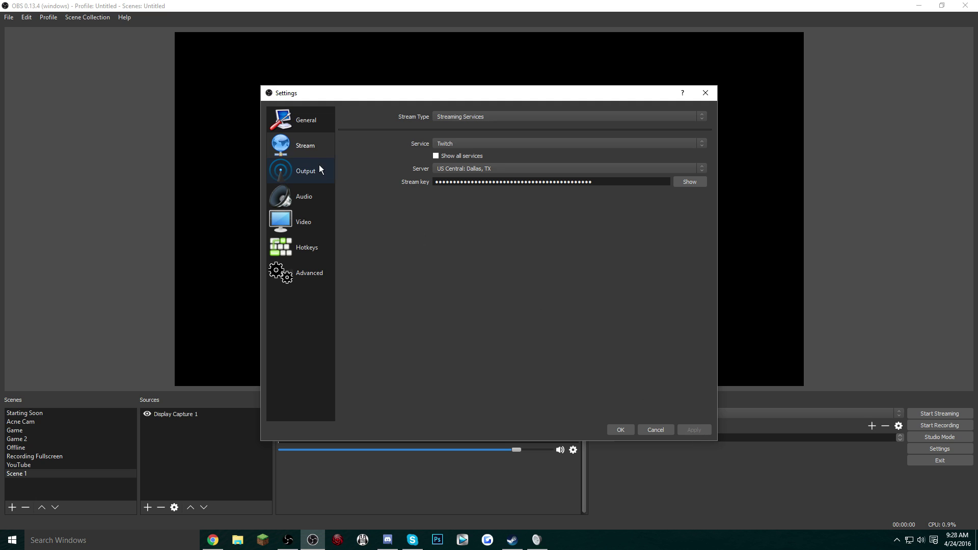
# Step: In Output settings, set streaming to audio track 2 and briefly review the Recording tab
pyautogui.click(311, 172)
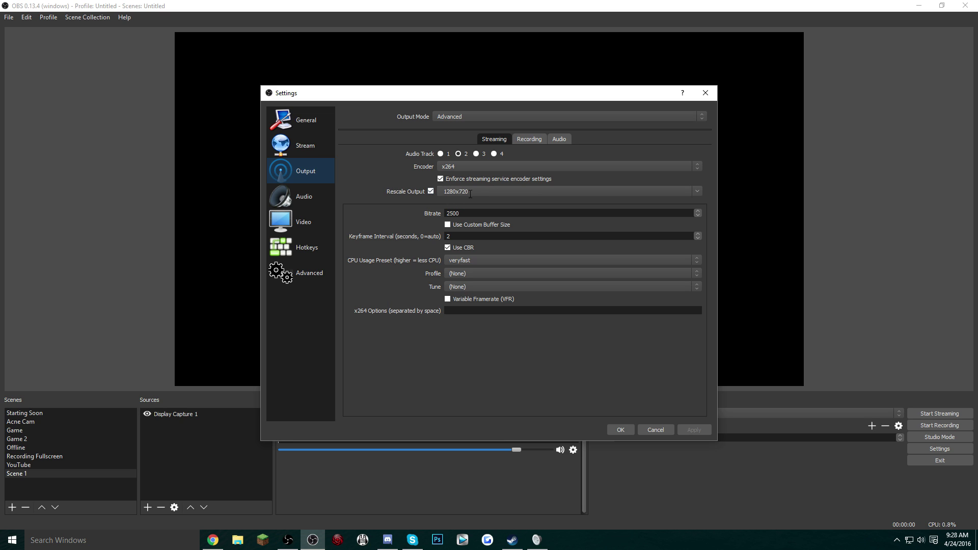
pyautogui.click(530, 139)
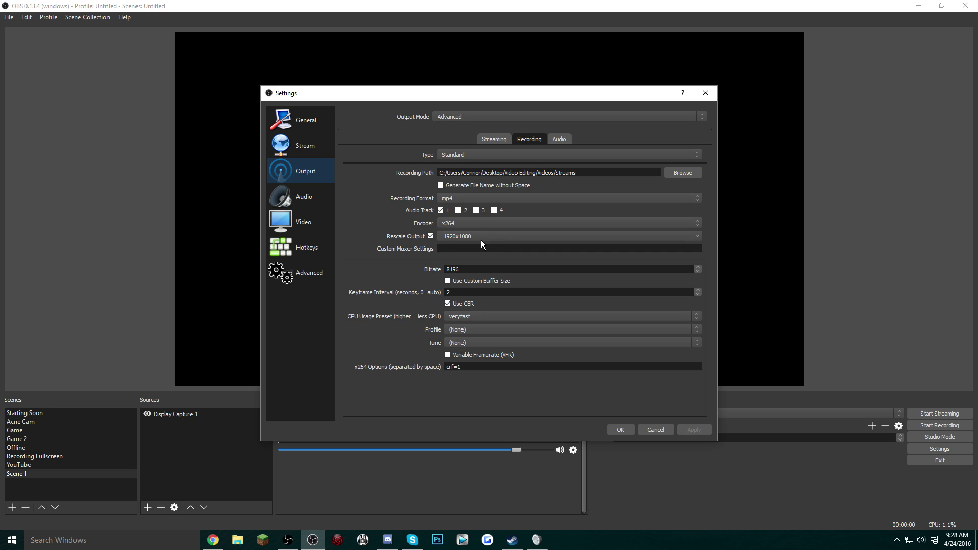
pyautogui.click(492, 140)
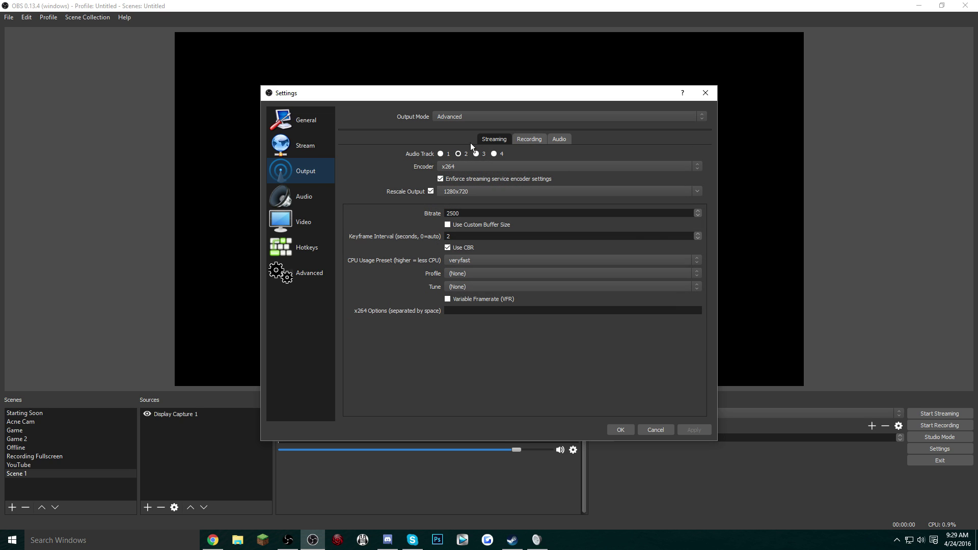
pyautogui.click(458, 154)
pyautogui.click(518, 139)
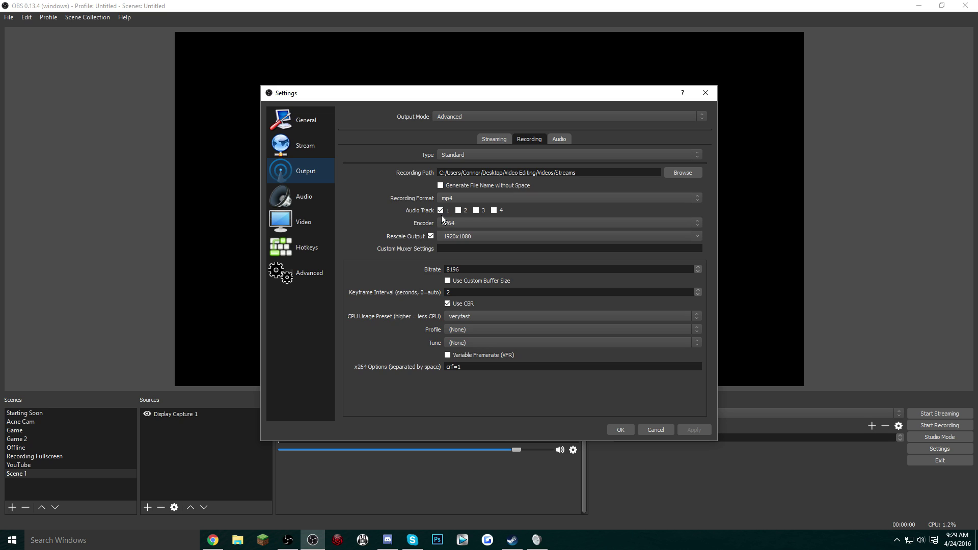
pyautogui.hotkey('ctrl', 'shift', 'Tab')
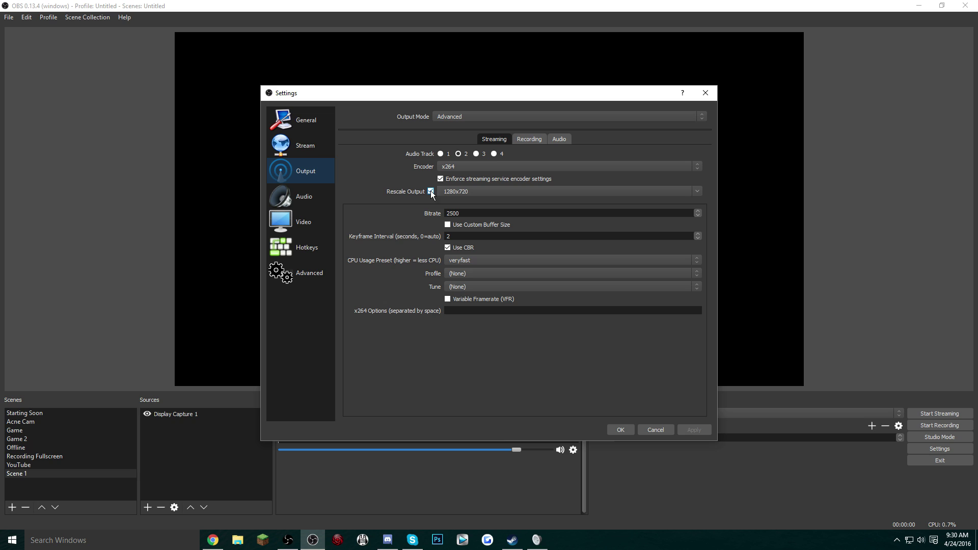
pyautogui.click(695, 194)
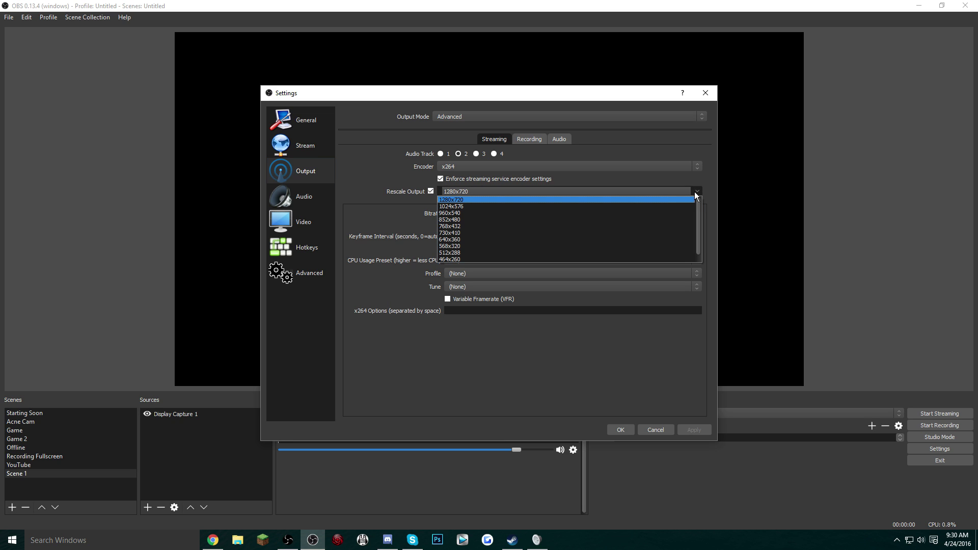
pyautogui.click(530, 192)
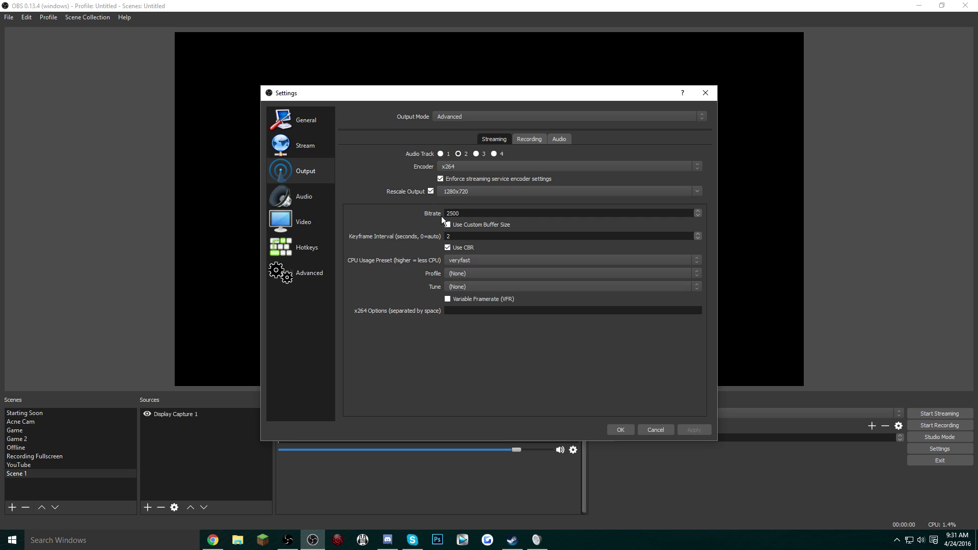
# Step: Leave custom buffer size off, set keyframe interval 2 and enable CBR for streaming
pyautogui.click(456, 225)
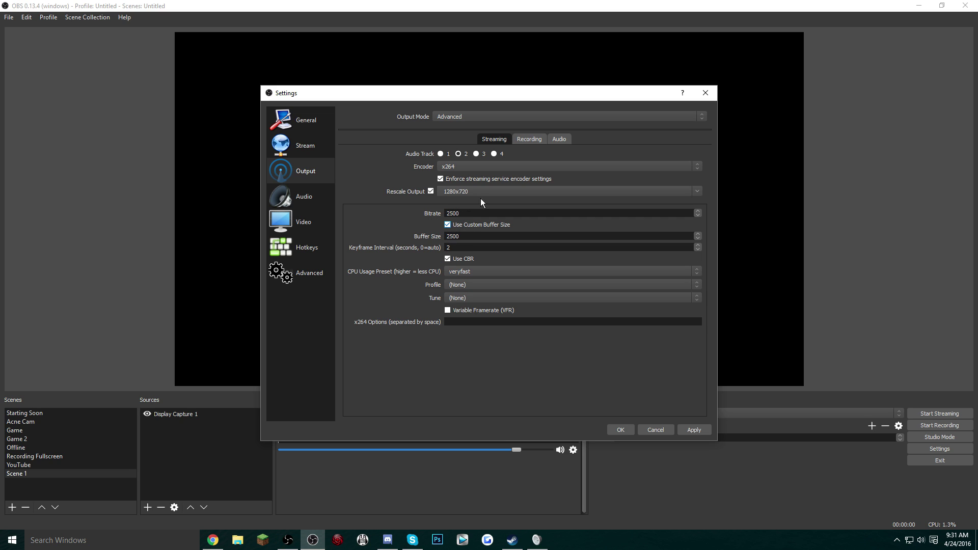
pyautogui.click(448, 225)
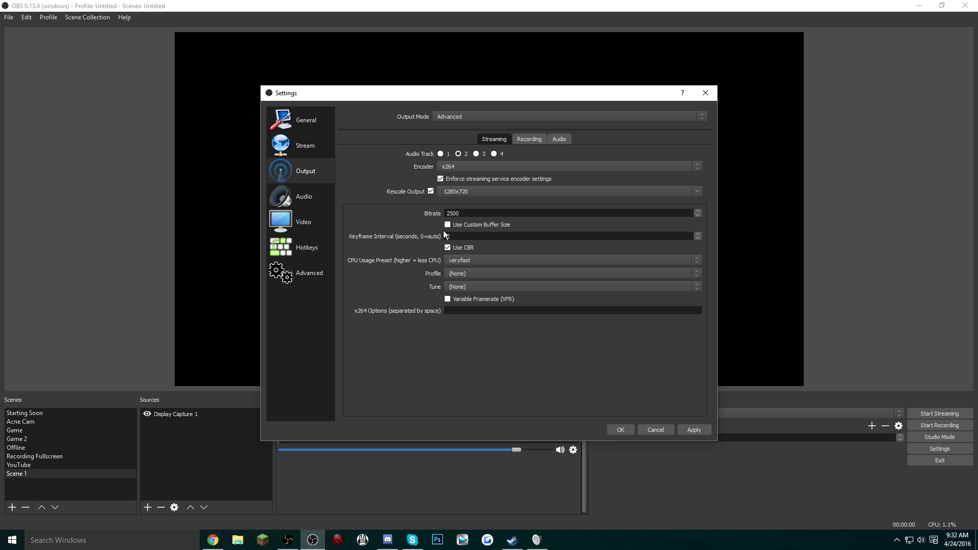
pyautogui.write('2')
pyautogui.click(446, 247)
# Step: Keep the veryfast CPU usage preset and (None) tune for streaming
pyautogui.click(470, 263)
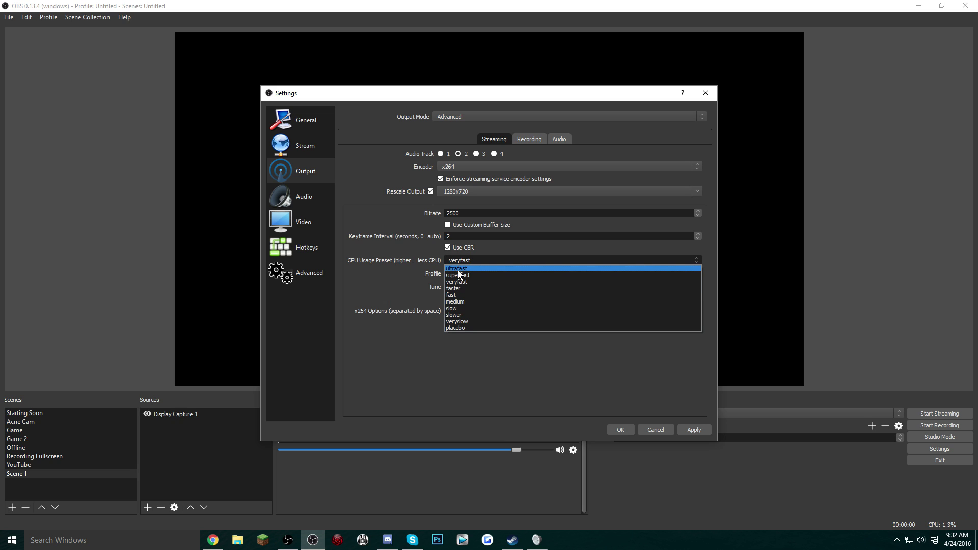
pyautogui.click(419, 262)
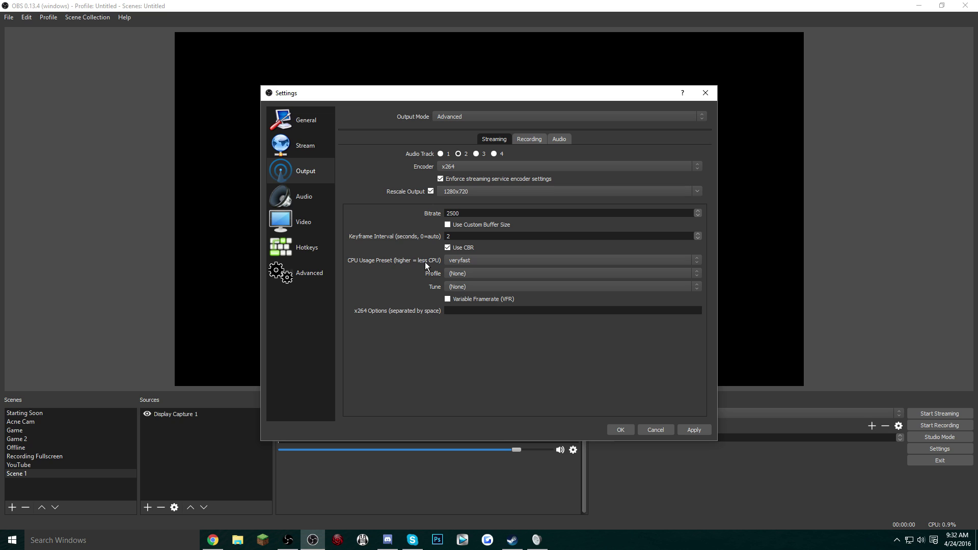
pyautogui.click(459, 260)
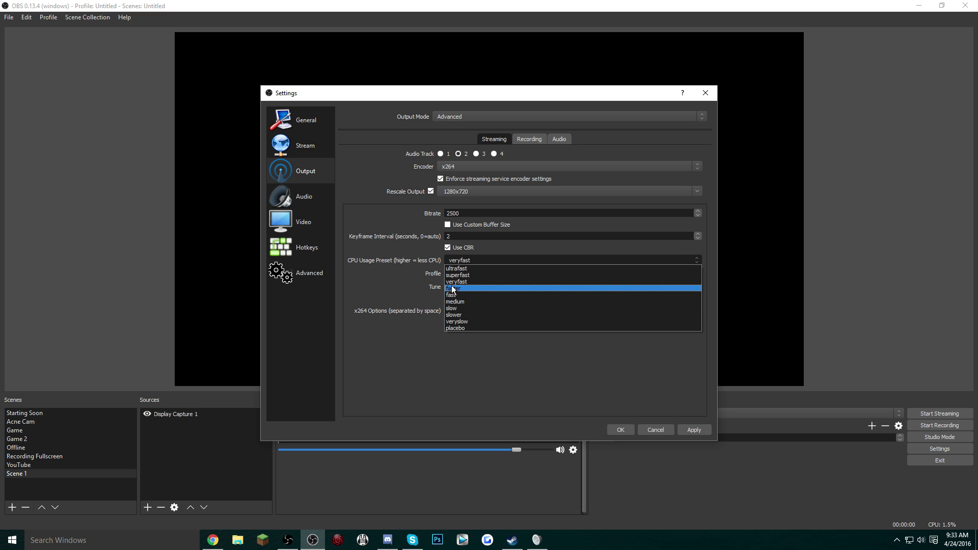
pyautogui.click(416, 271)
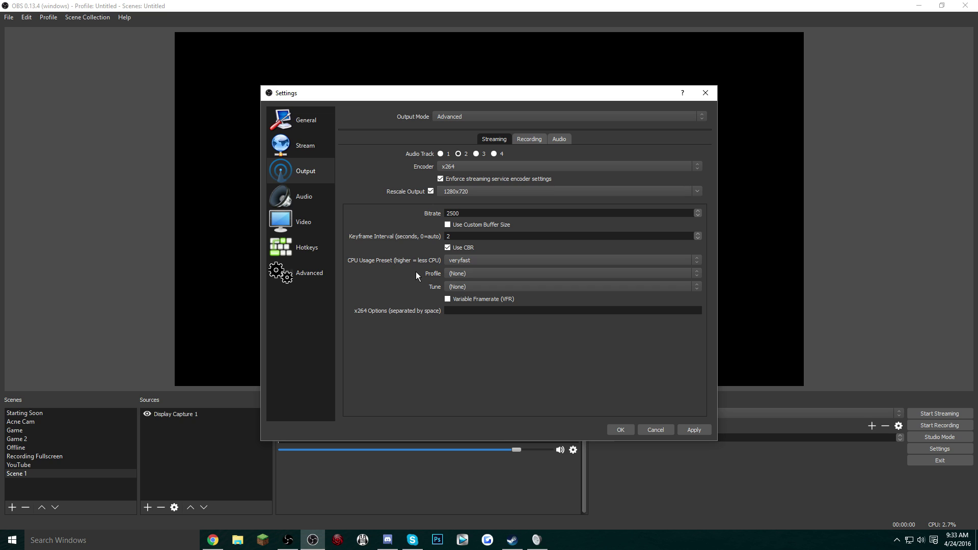
pyautogui.click(466, 287)
pyautogui.click(466, 288)
pyautogui.click(528, 141)
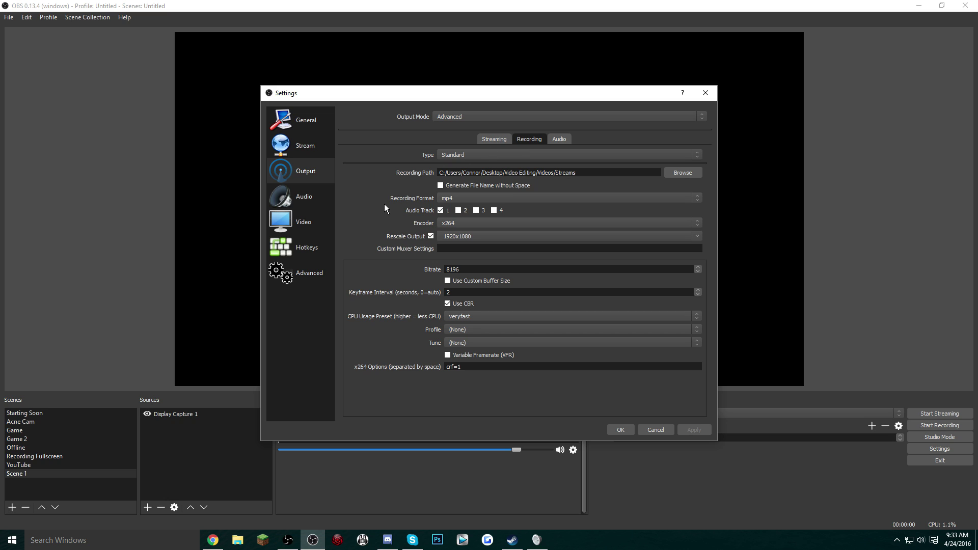
pyautogui.click(463, 153)
pyautogui.click(457, 156)
pyautogui.click(677, 173)
pyautogui.click(304, 202)
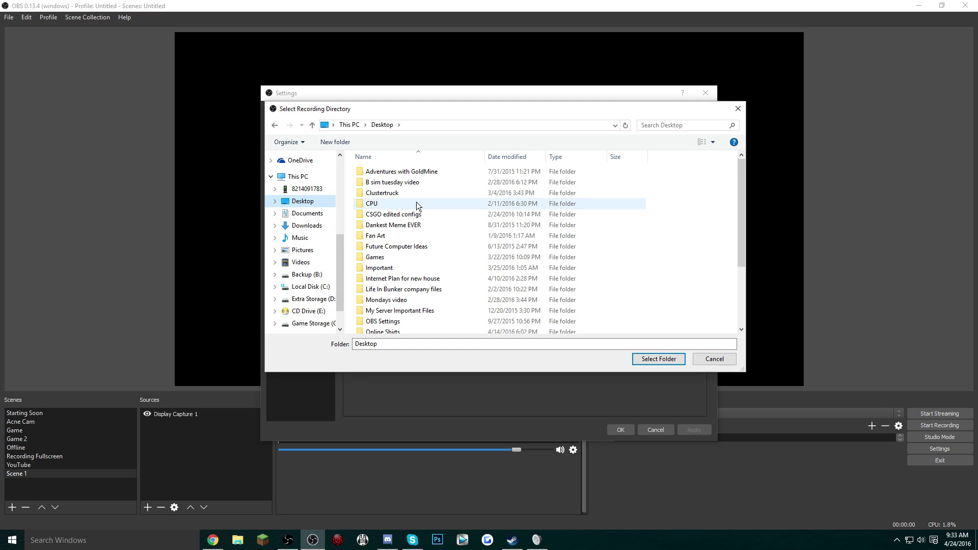
pyautogui.click(713, 360)
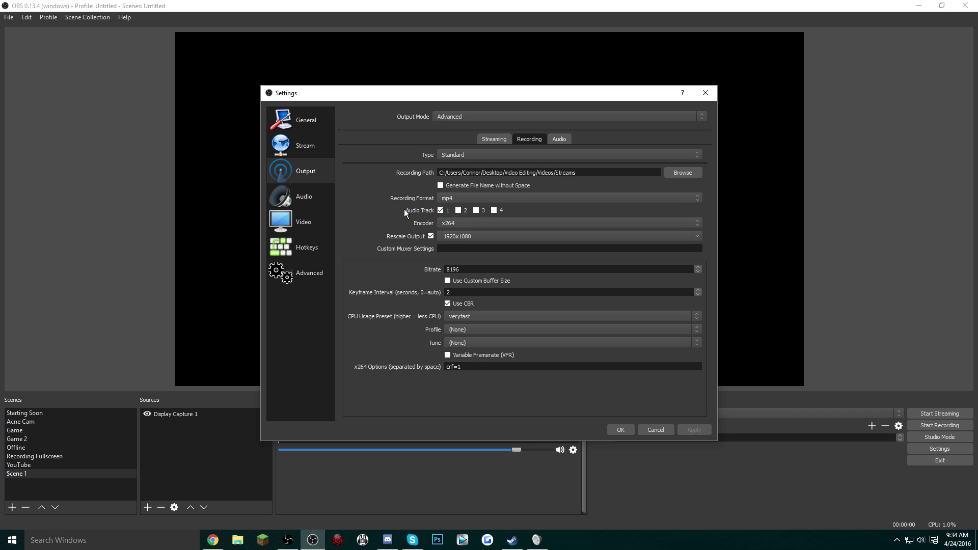
pyautogui.click(463, 197)
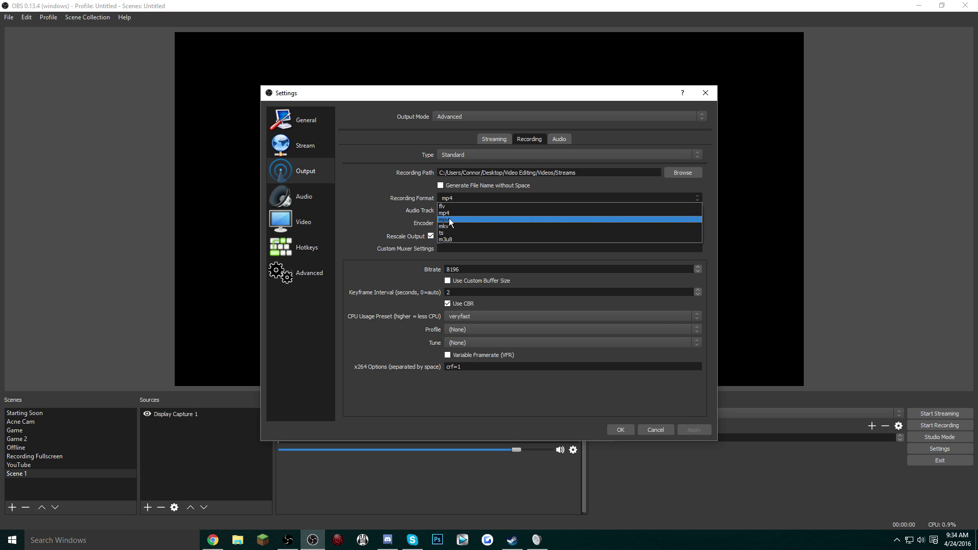
pyautogui.click(433, 211)
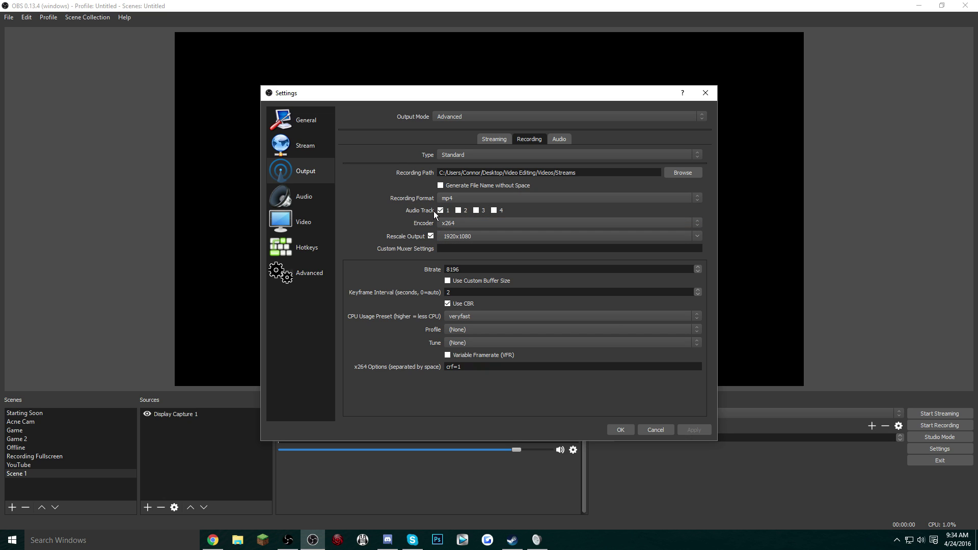
pyautogui.click(440, 211)
# Step: Glance at the Streaming output tab, then return to Recording
pyautogui.click(495, 140)
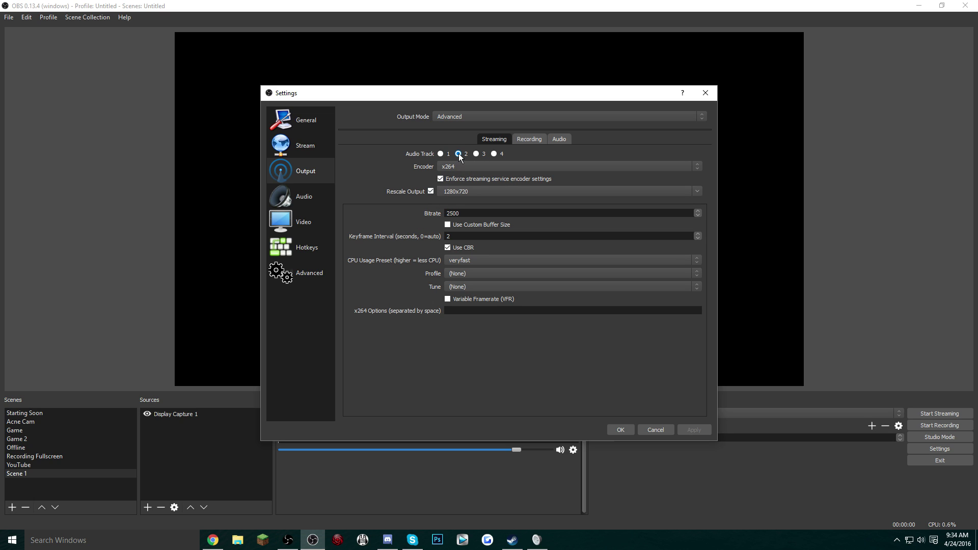
pyautogui.click(518, 140)
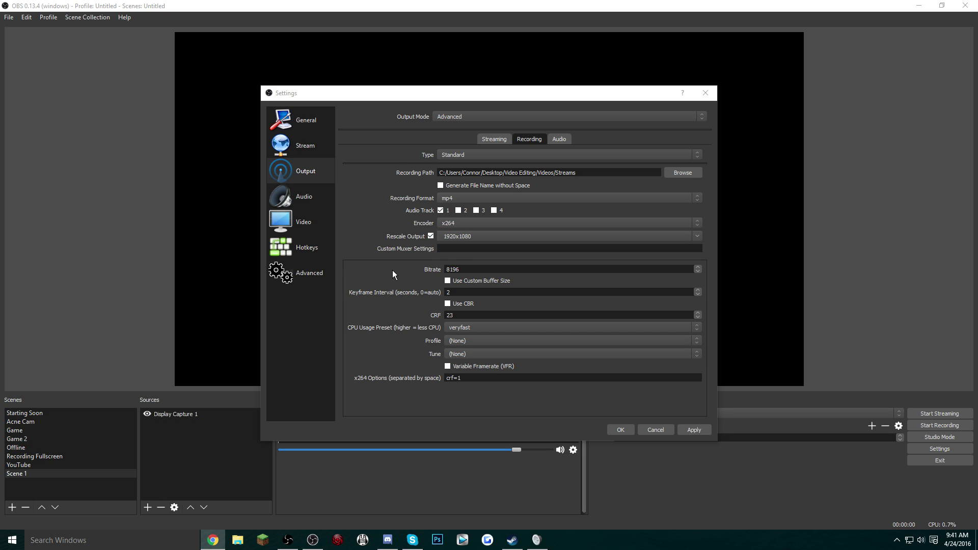
# Step: Enable a custom recording buffer size of 0
pyautogui.click(444, 281)
pyautogui.press('Tab')
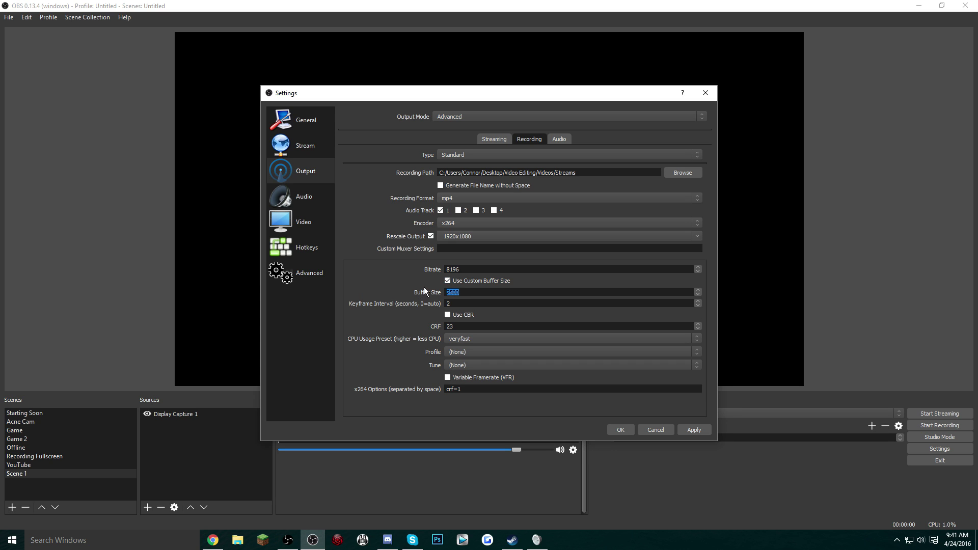
pyautogui.write('0')
# Step: Keep the veryfast recording preset and delete crf=1 from the x264 options
pyautogui.click(468, 338)
pyautogui.click(443, 342)
pyautogui.click(471, 340)
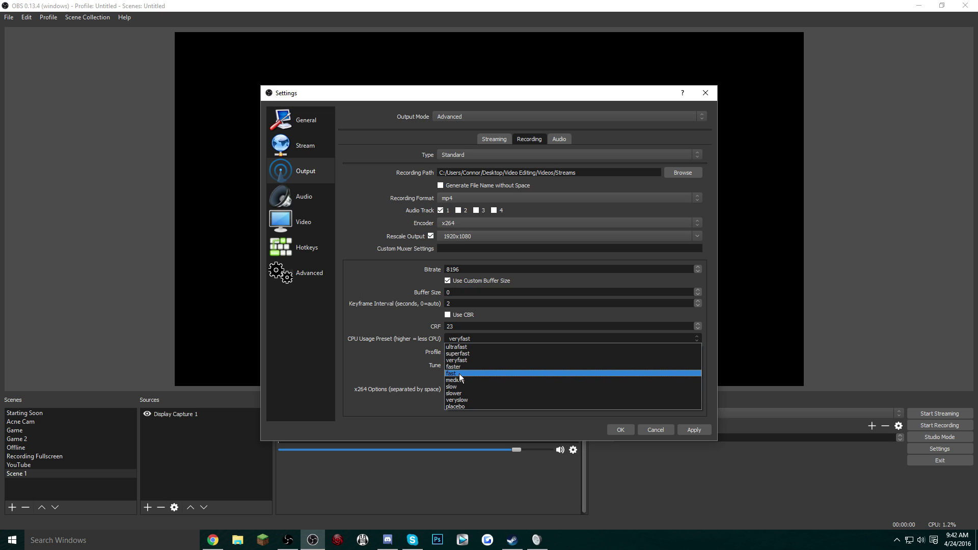
pyautogui.click(420, 350)
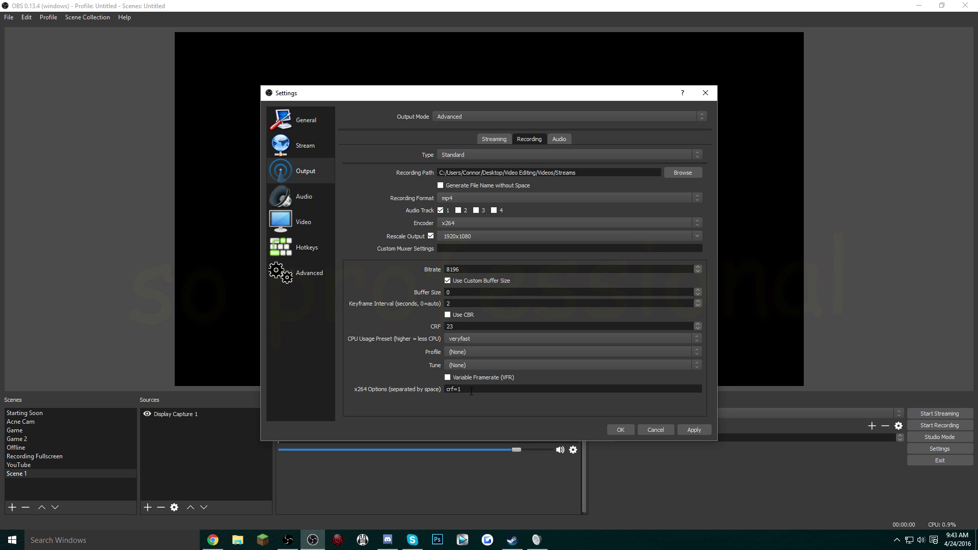
pyautogui.moveTo(471, 392); pyautogui.dragTo(442, 390)
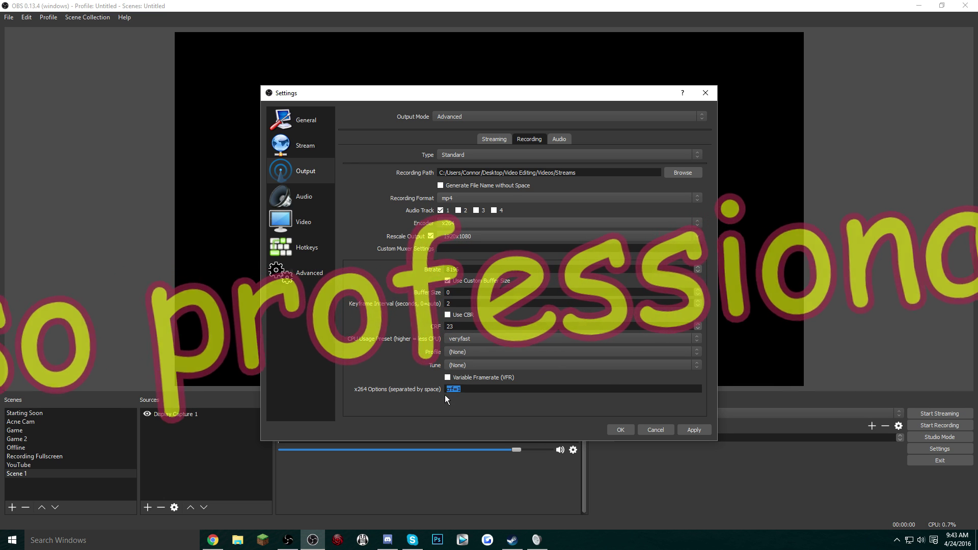
pyautogui.press('BackSpace')
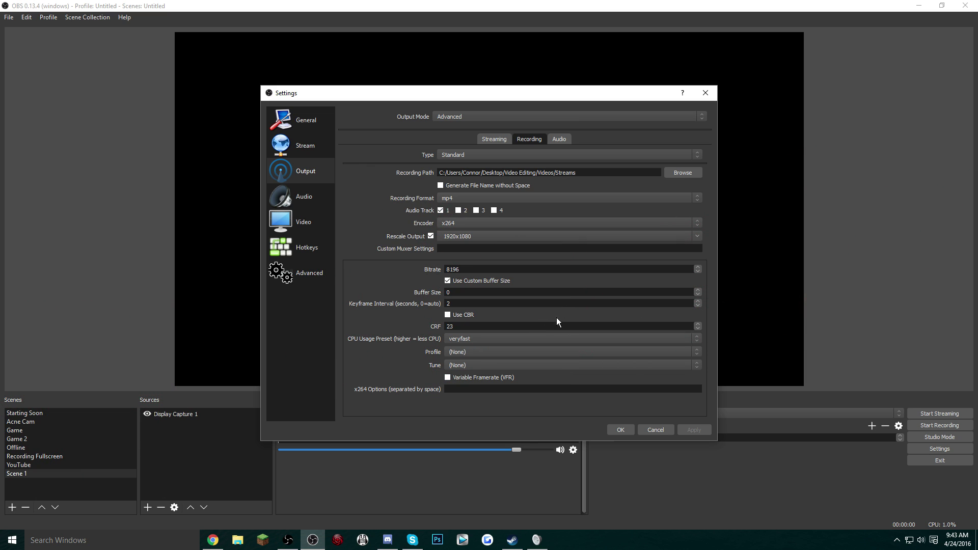
# Step: On the Audio output tab, keep Track 1 bitrate at 320
pyautogui.click(558, 141)
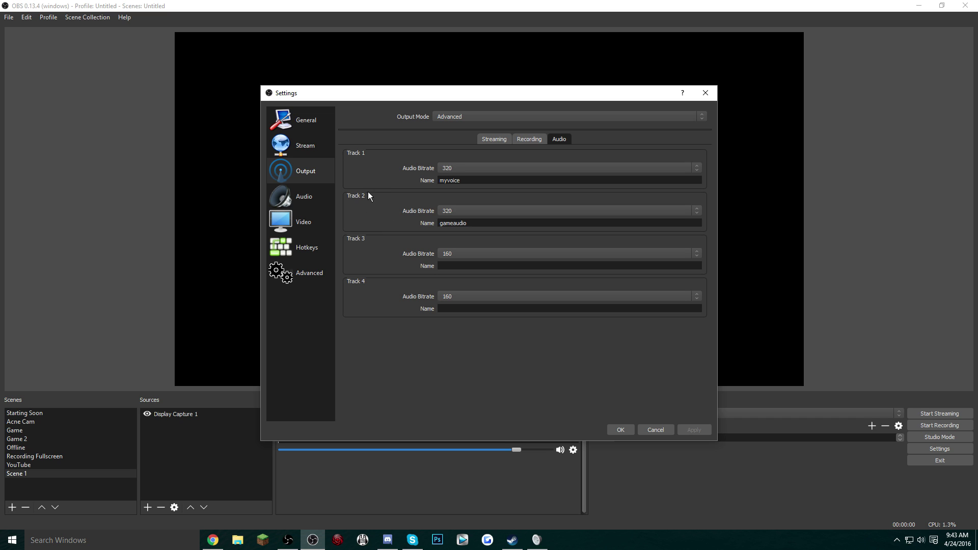
pyautogui.click(448, 166)
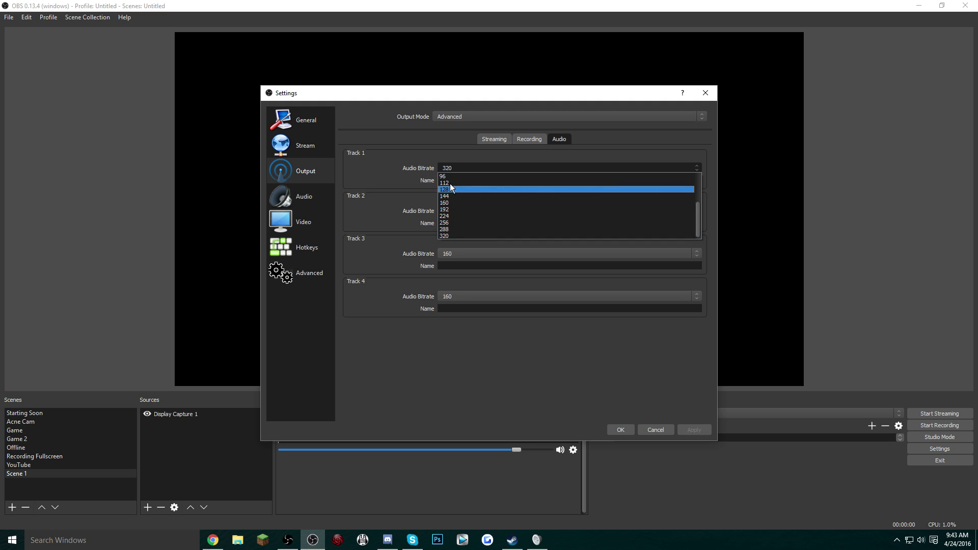
pyautogui.click(453, 168)
pyautogui.click(528, 138)
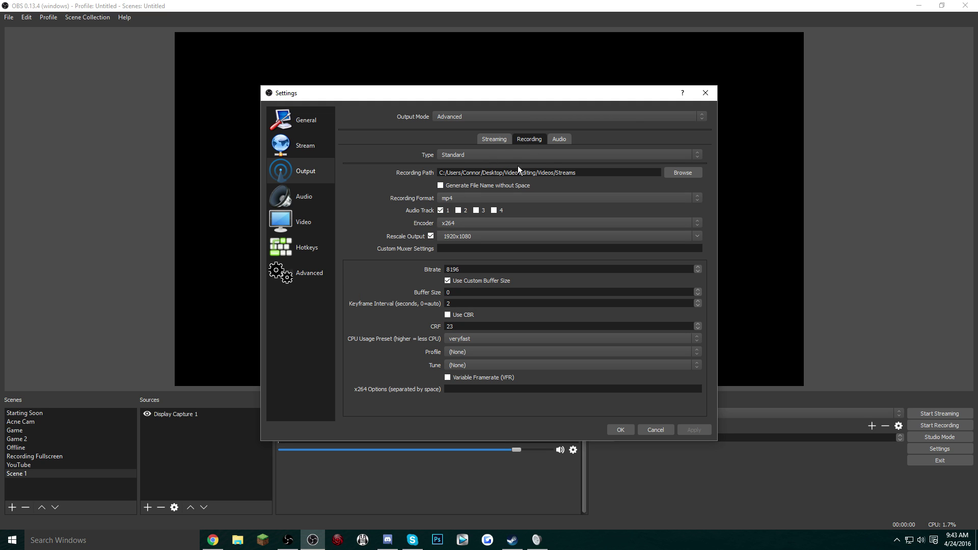
pyautogui.click(559, 139)
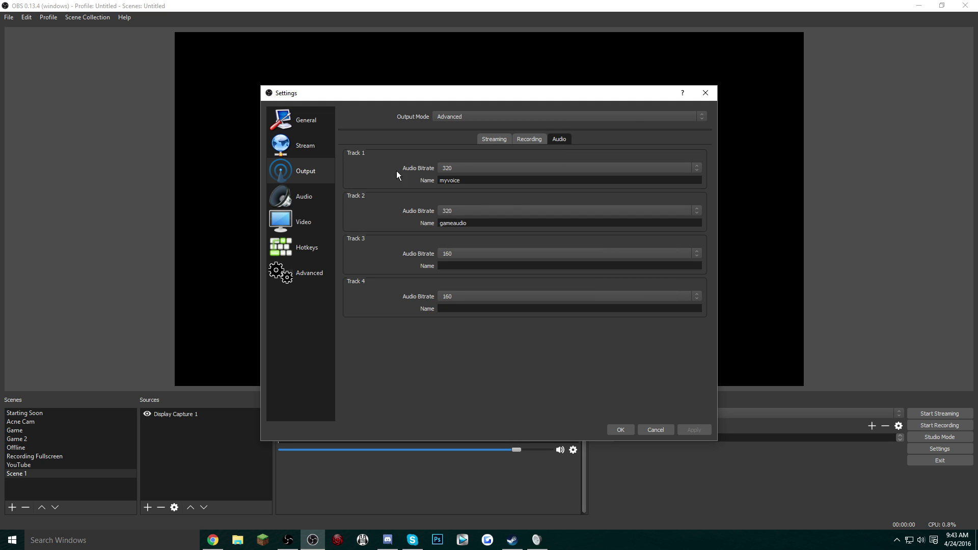
pyautogui.click(458, 169)
pyautogui.click(469, 175)
# Step: Keep Track 2 bitrate at 320, then show the Audio settings page
pyautogui.click(467, 210)
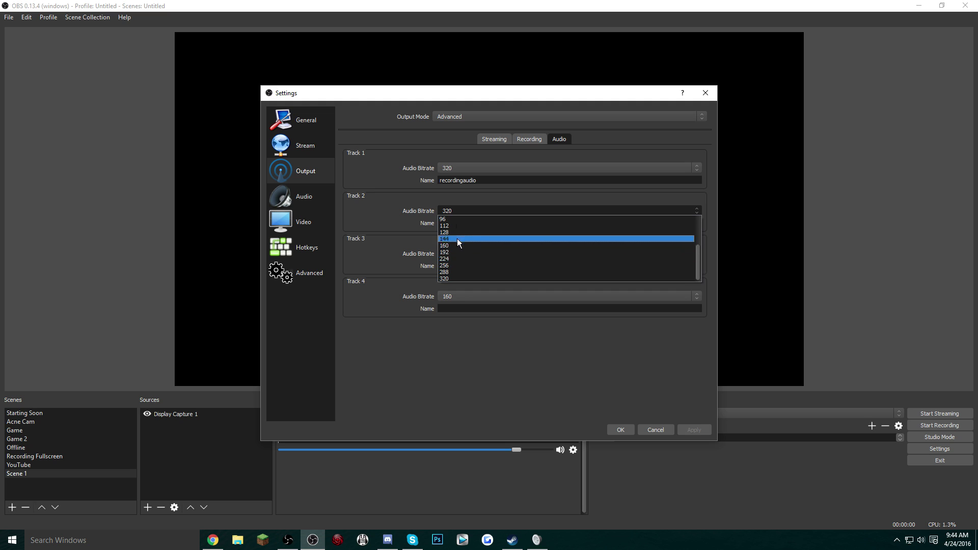
pyautogui.click(450, 212)
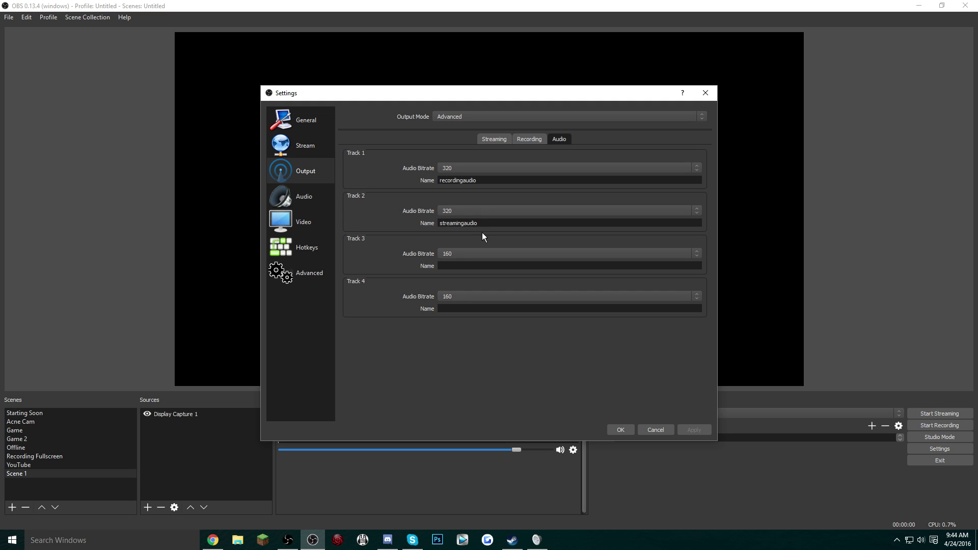
pyautogui.click(448, 212)
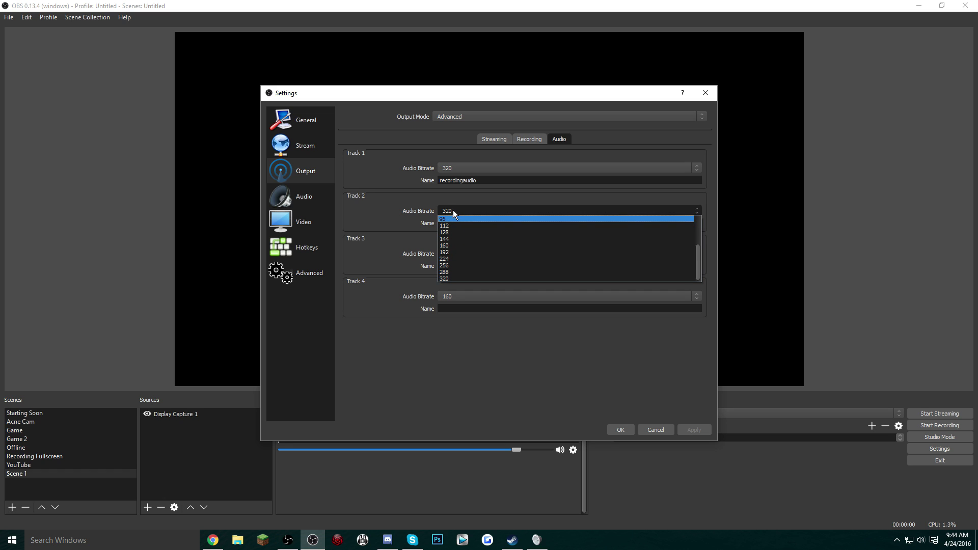
pyautogui.click(314, 185)
pyautogui.click(311, 197)
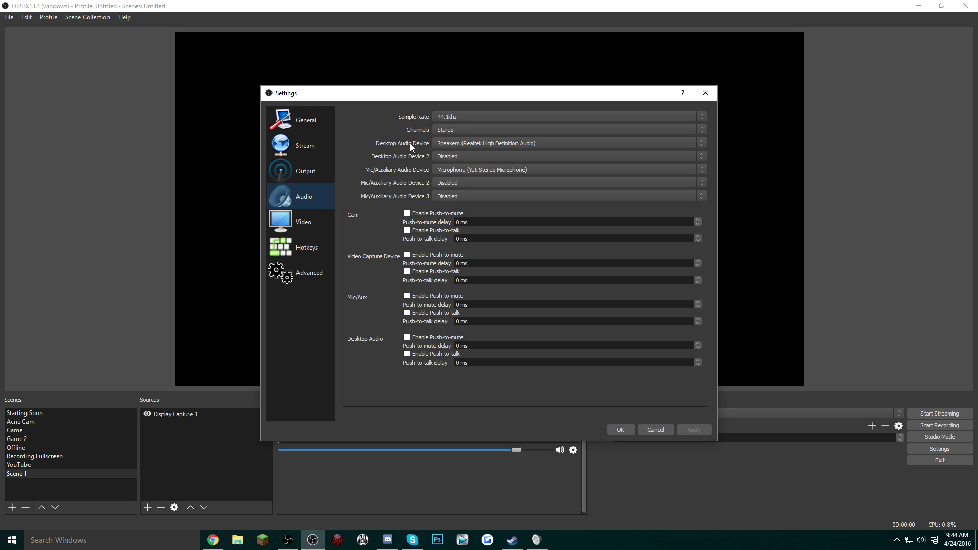
# Step: Keep Realtek speakers as desktop audio and Yeti microphone as mic, then show Video settings
pyautogui.click(451, 145)
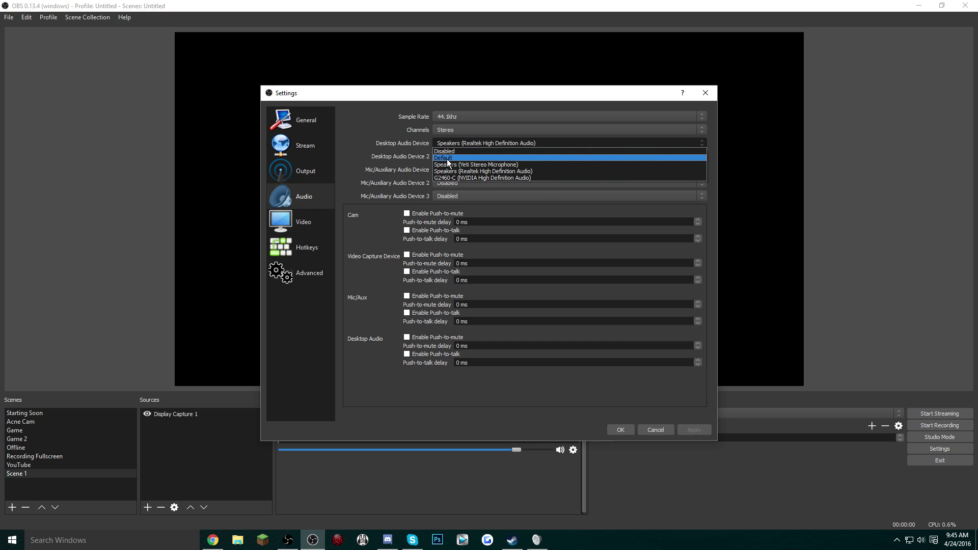
pyautogui.click(460, 144)
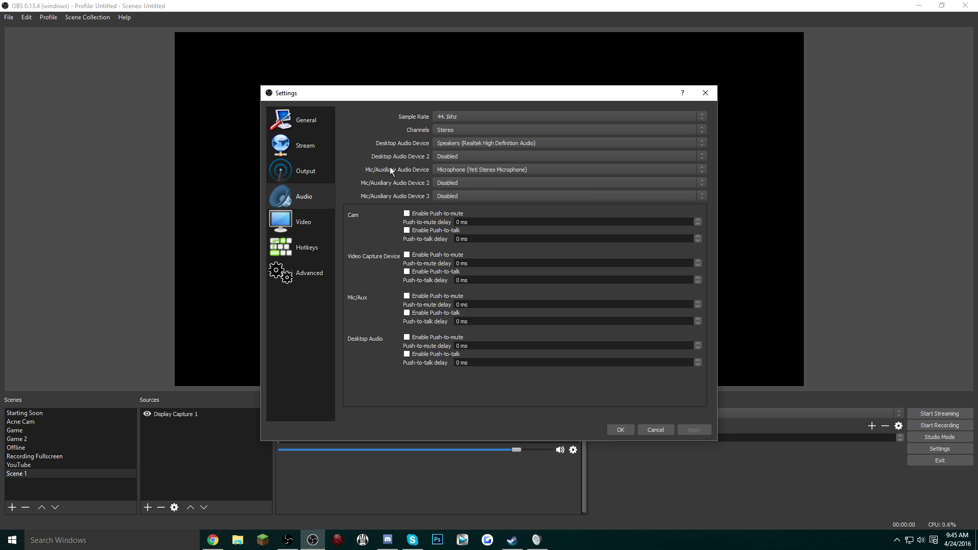
pyautogui.click(447, 172)
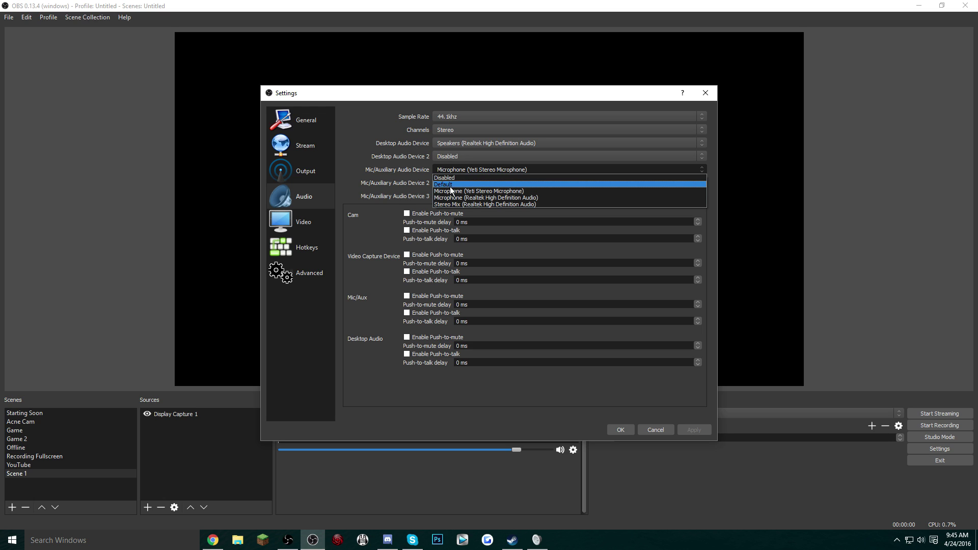
pyautogui.click(455, 171)
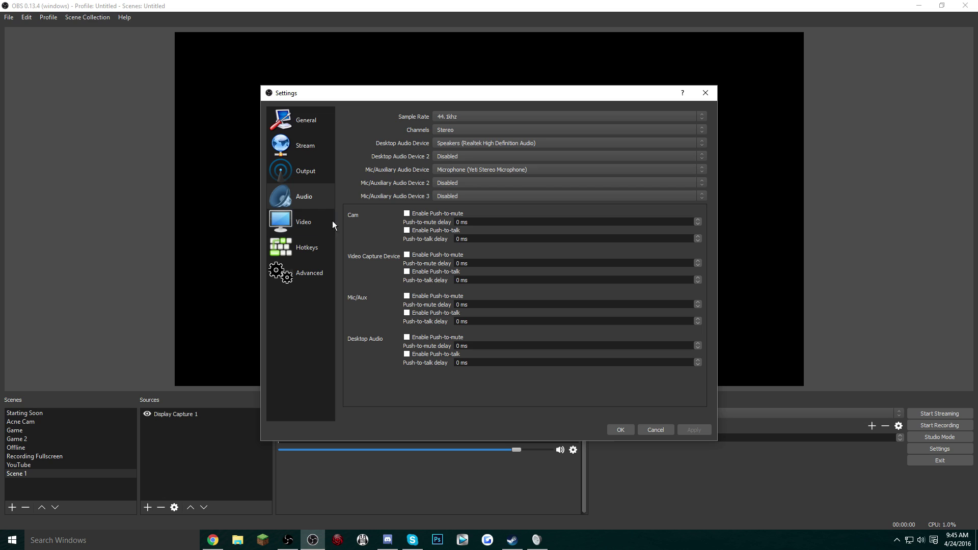
pyautogui.click(310, 222)
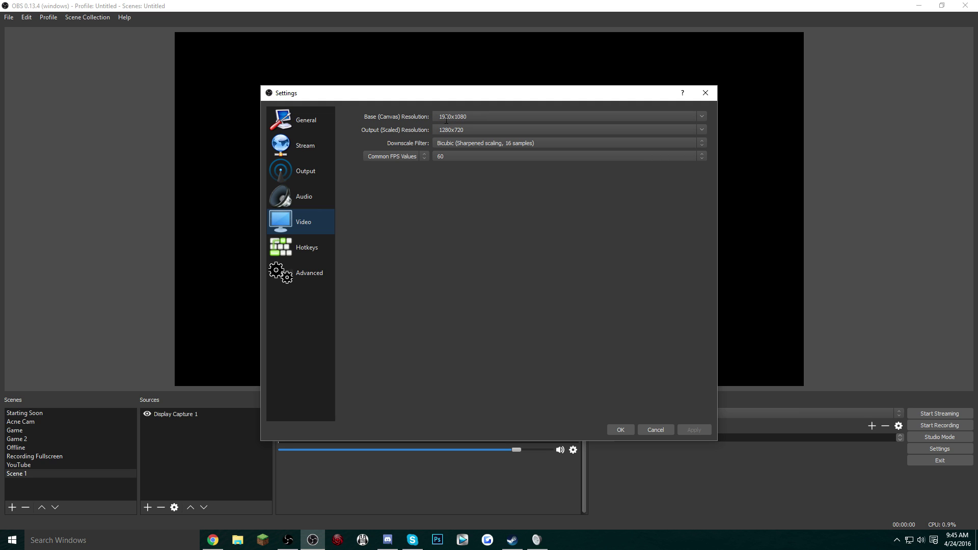
# Step: Keep Bicubic as the video downscale filter
pyautogui.click(454, 145)
pyautogui.click(455, 160)
pyautogui.click(456, 145)
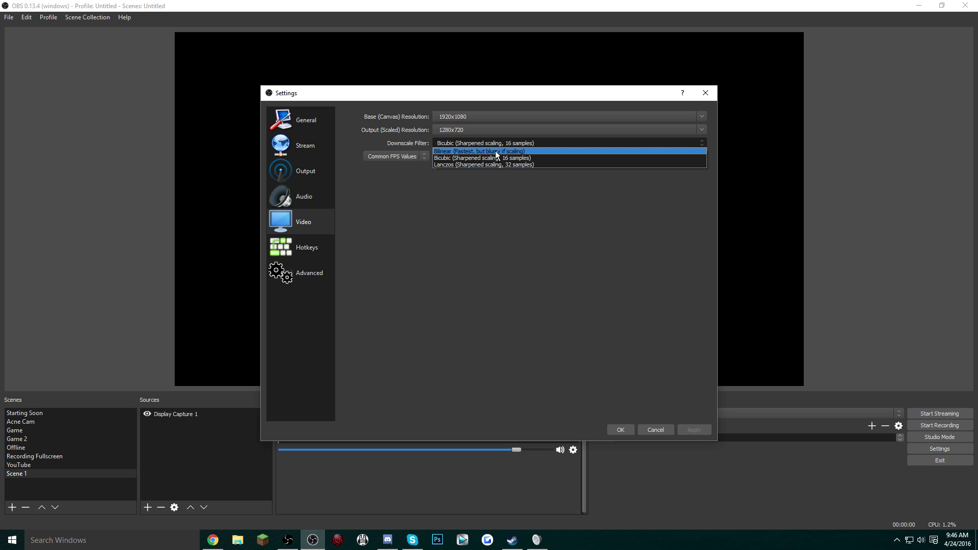
pyautogui.click(442, 155)
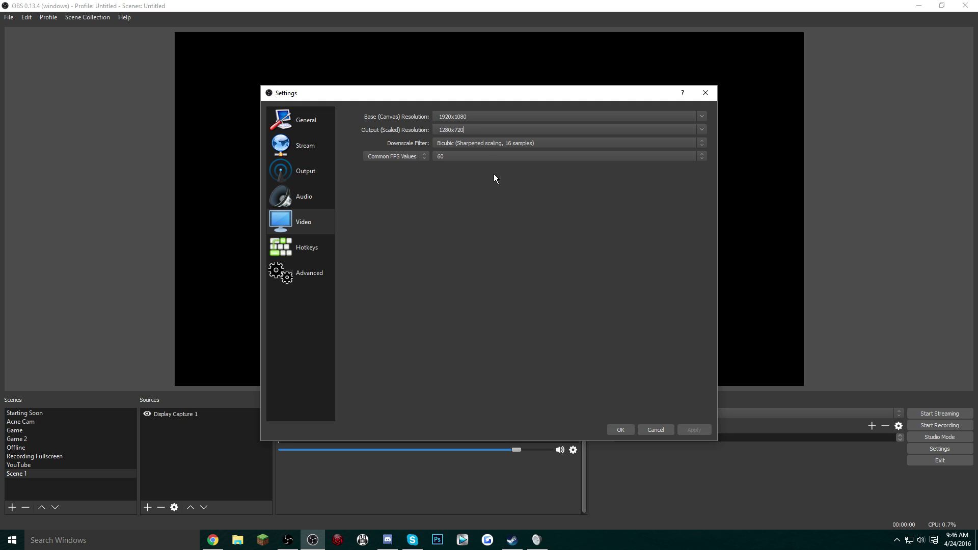
# Step: Keep the frame rate at 60 FPS, then show the Hotkeys page
pyautogui.click(393, 156)
pyautogui.click(403, 168)
pyautogui.click(457, 156)
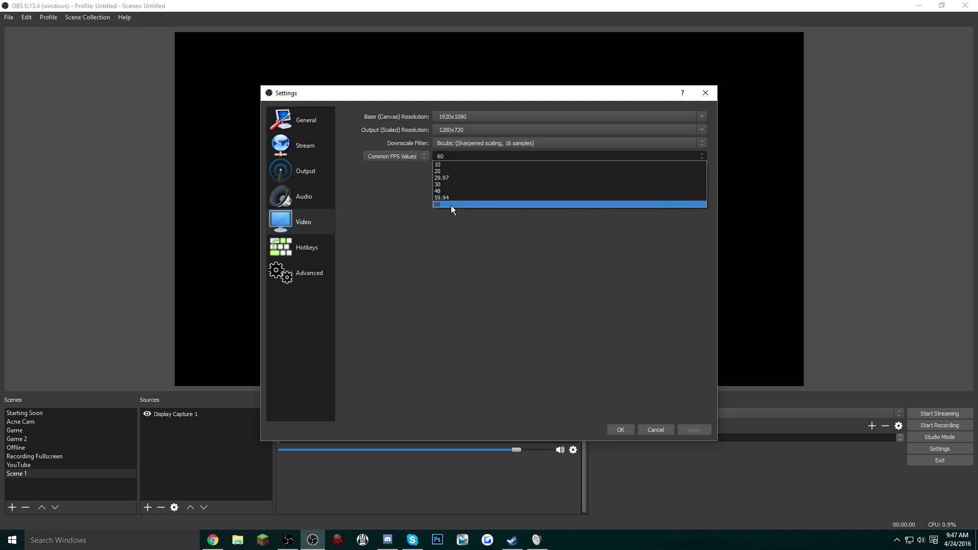
pyautogui.click(445, 205)
pyautogui.click(331, 246)
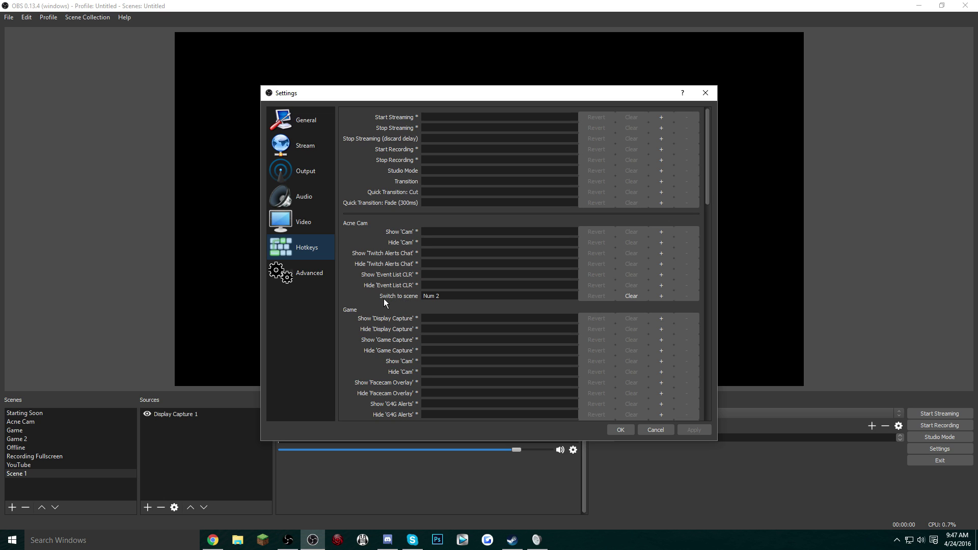
# Step: In Advanced settings, confirm the renderer stays on Direct3D 11
pyautogui.scroll(-2, 415, 306)
pyautogui.scroll(-1, 415, 310)
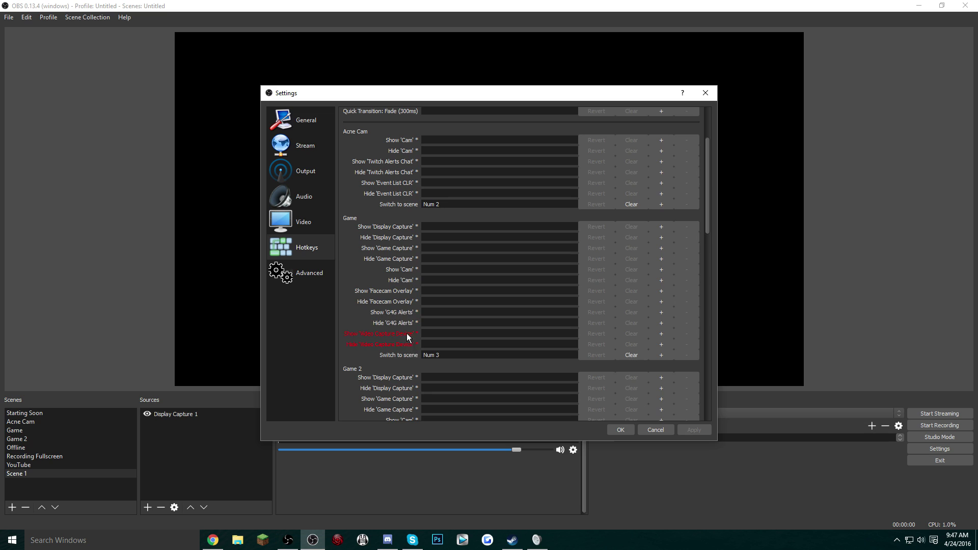
pyautogui.click(313, 279)
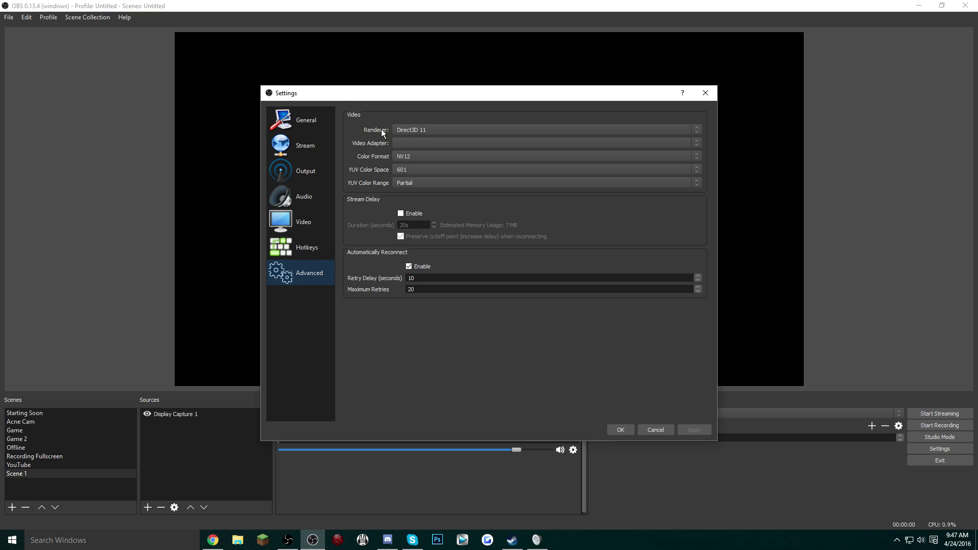
pyautogui.click(402, 131)
pyautogui.click(420, 130)
pyautogui.press('Escape')
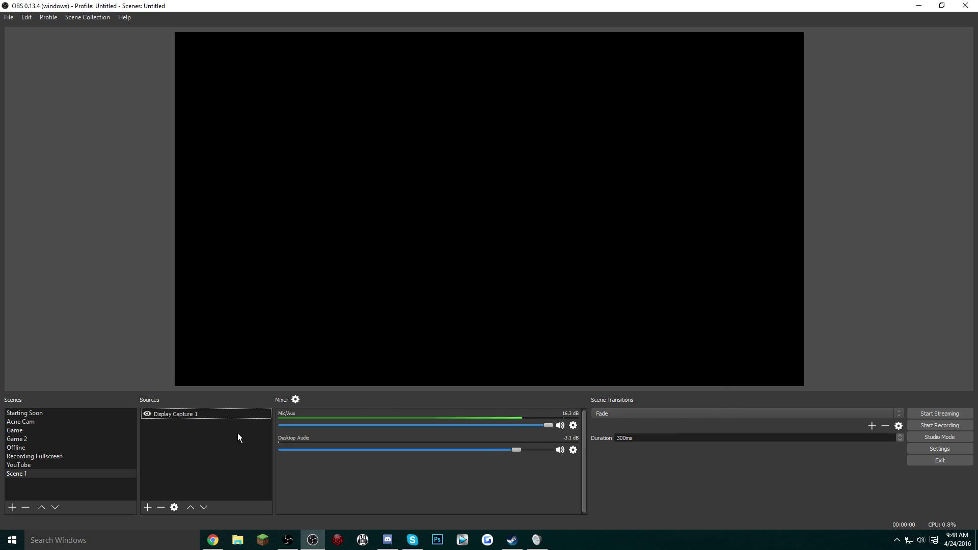
pyautogui.click(298, 398)
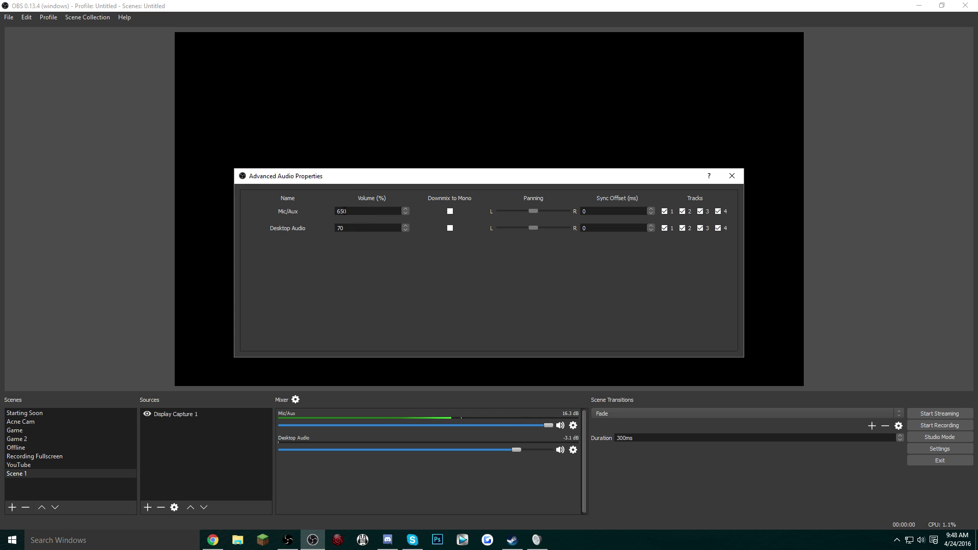
pyautogui.press('Escape')
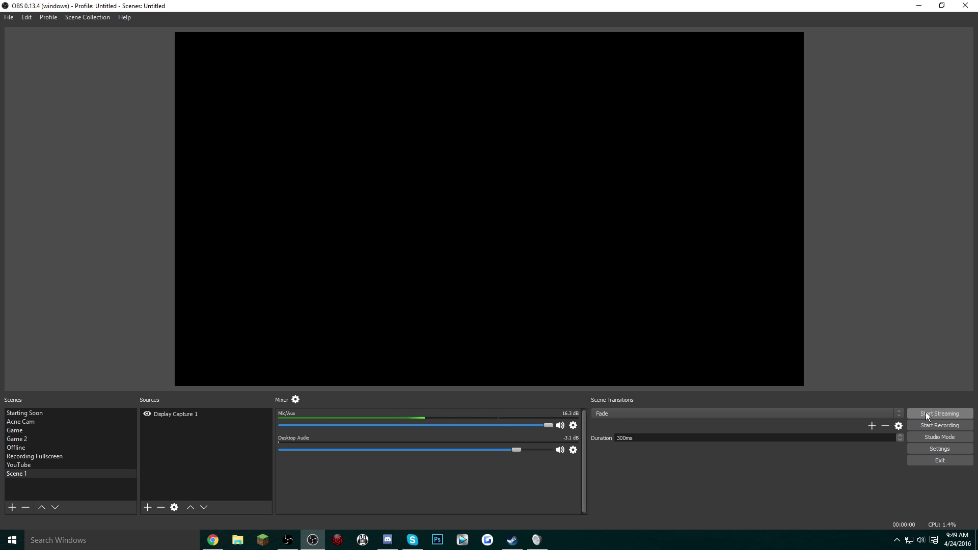